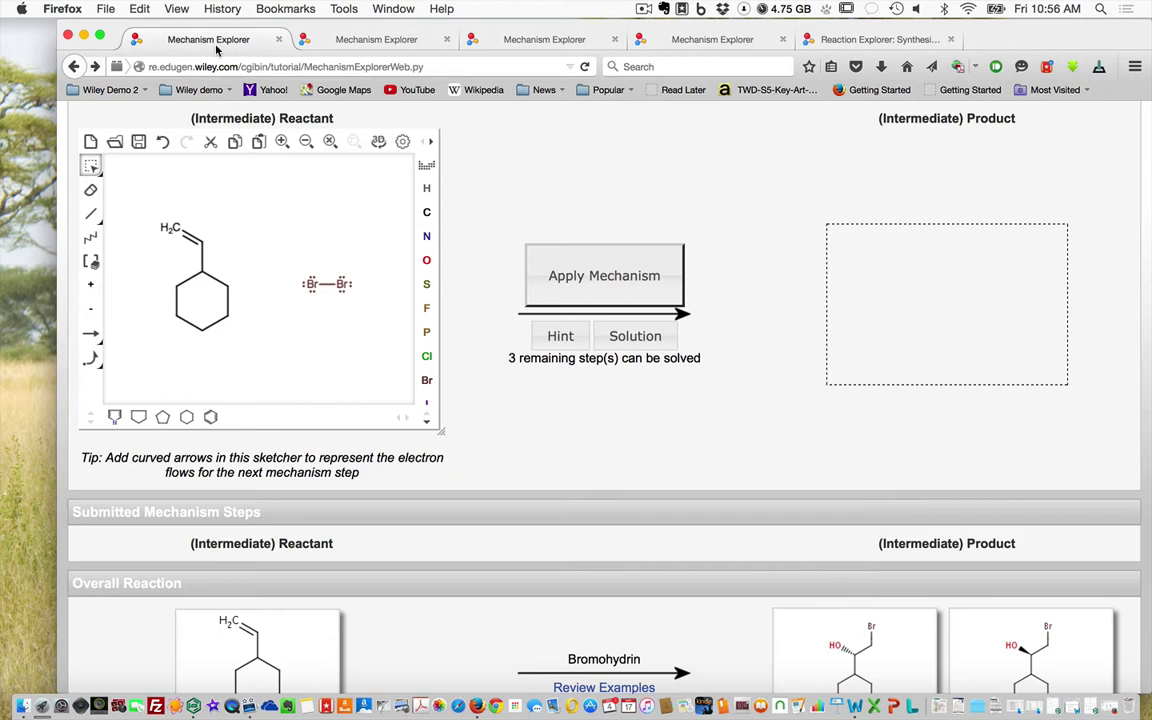
- Draw a two-electron curved arrow from the vinyl double bond to the nearer bromine of Br–Br
{"action": "left_click", "coordinate": [91, 358]}
{"action": "left_click", "coordinate": [95, 365]}
{"action": "left_click", "coordinate": [116, 382]}
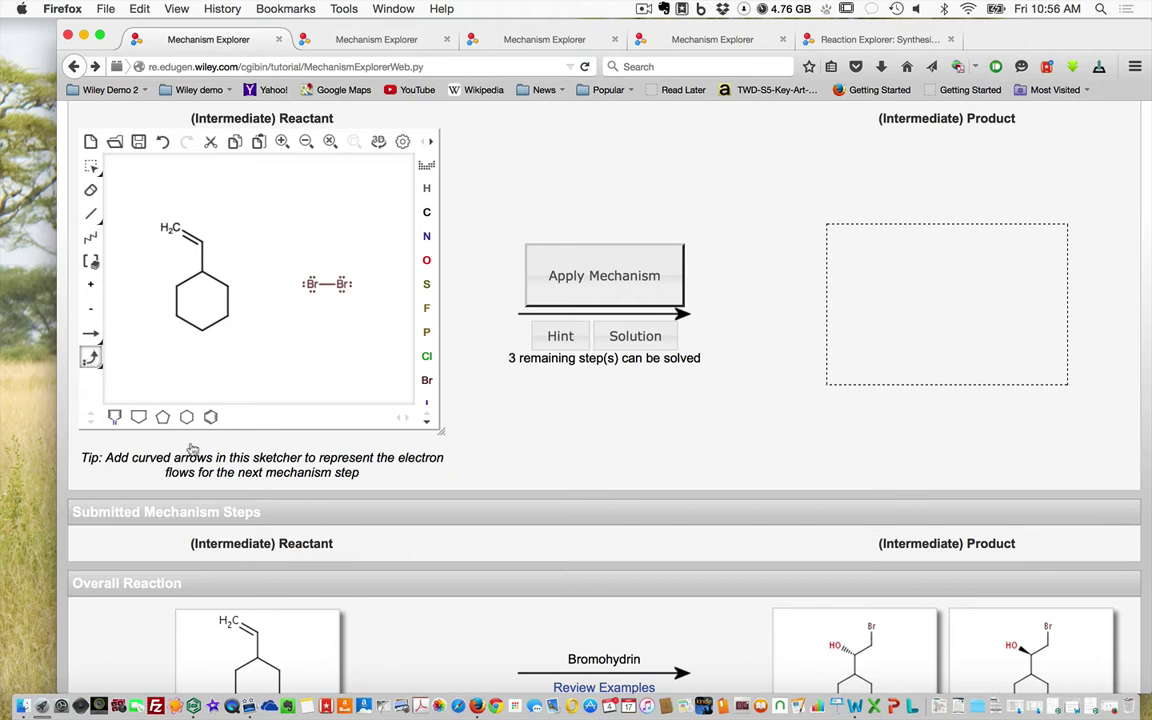
{"action": "scroll", "coordinate": [290, 500], "scroll_direction": "down", "scroll_amount": 2}
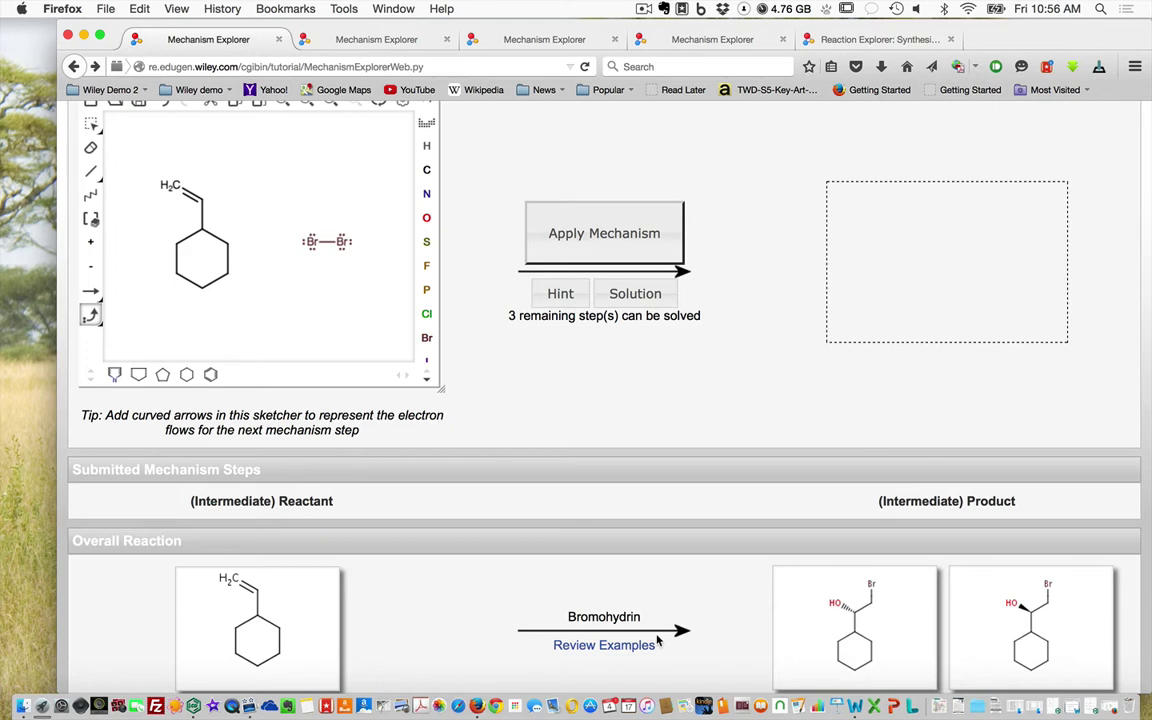
{"action": "scroll", "coordinate": [304, 667], "scroll_direction": "up", "scroll_amount": 3}
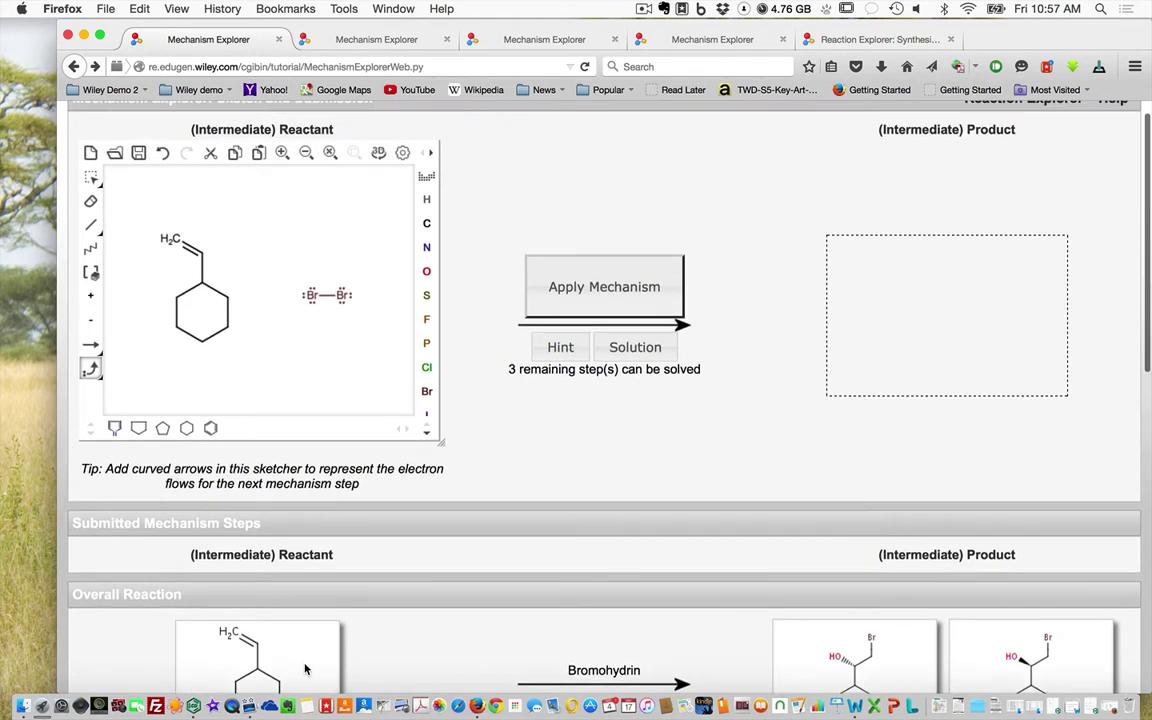
{"action": "left_click", "coordinate": [90, 372]}
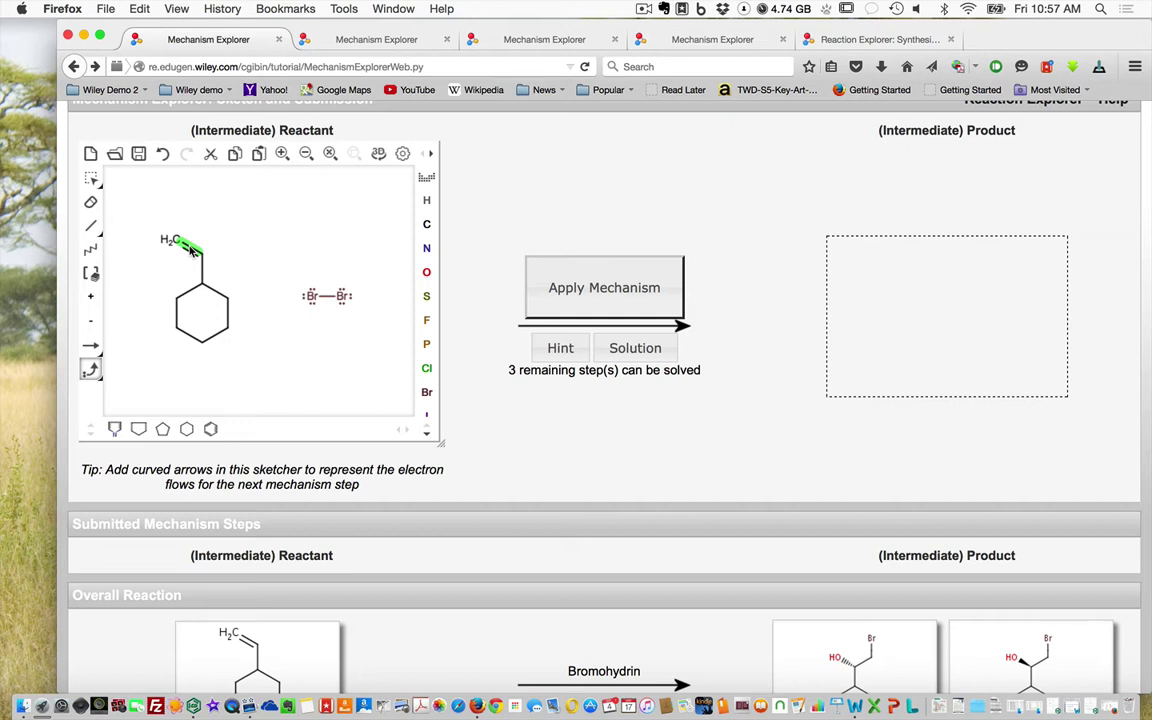
{"action": "left_click_drag", "start_coordinate": [191, 251], "coordinate": [311, 297]}
- Cycle the double-bond arrow through its incipient-bond targets and back to pointing directly at the bromine atom
{"action": "left_click", "coordinate": [234, 249]}
{"action": "left_click", "coordinate": [232, 245]}
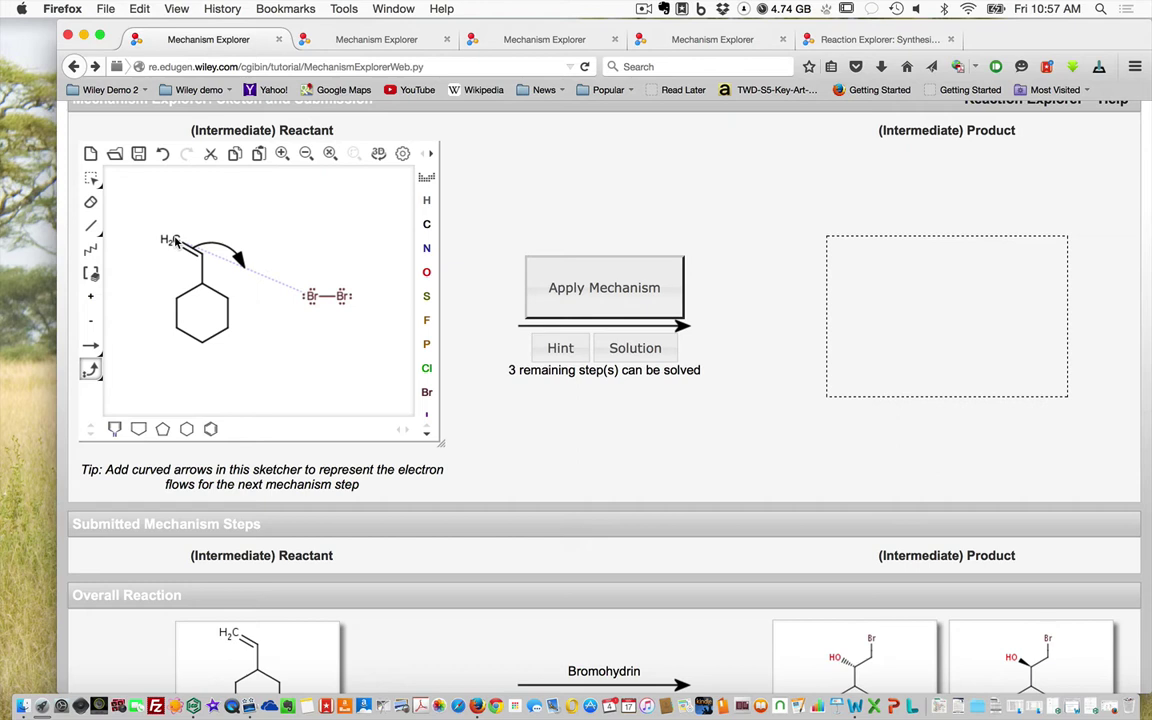
{"action": "left_click", "coordinate": [313, 297]}
{"action": "left_click", "coordinate": [312, 297]}
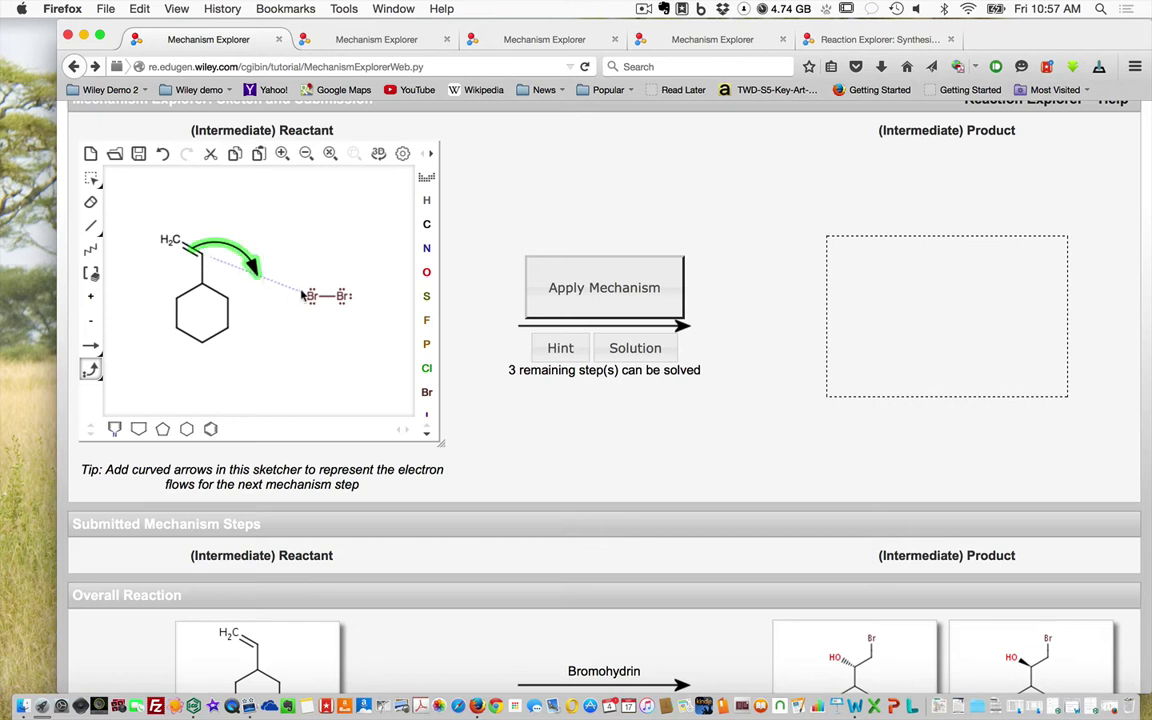
{"action": "left_click", "coordinate": [226, 246]}
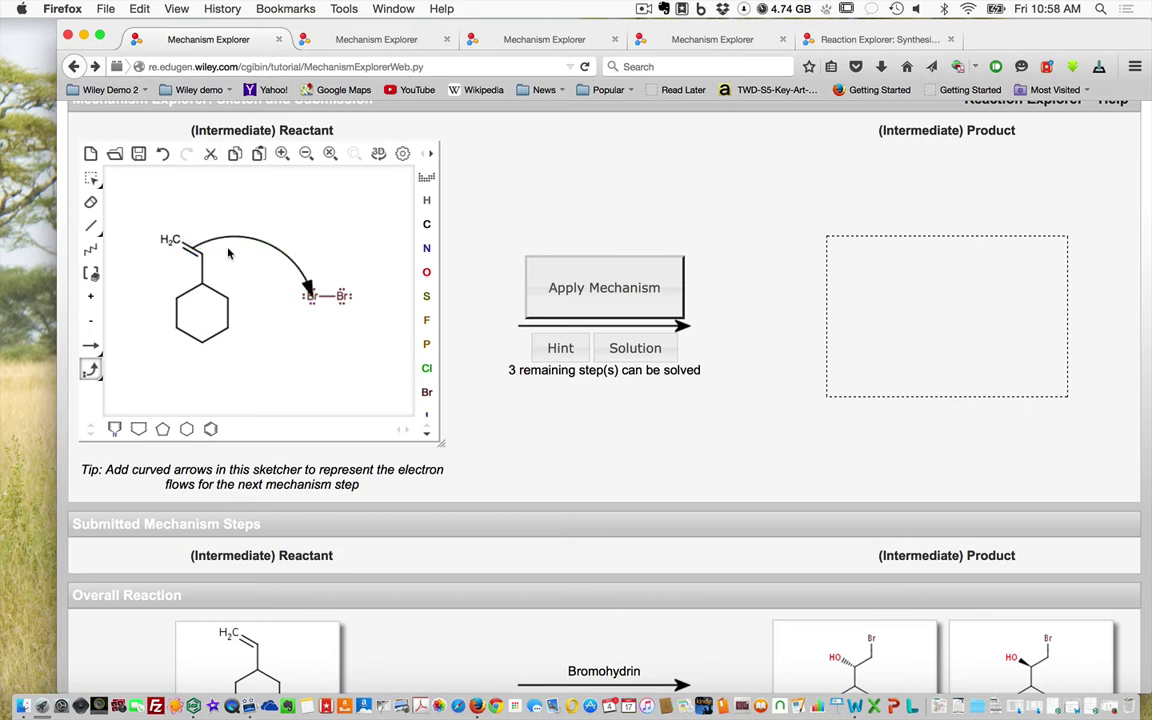
- Try the mechanism with added arrows from the nearer bromine to the inner alkene carbon and from the Br–Br bond to the outer bromine
{"action": "left_click", "coordinate": [89, 372]}
{"action": "left_click_drag", "start_coordinate": [312, 306], "coordinate": [203, 256]}
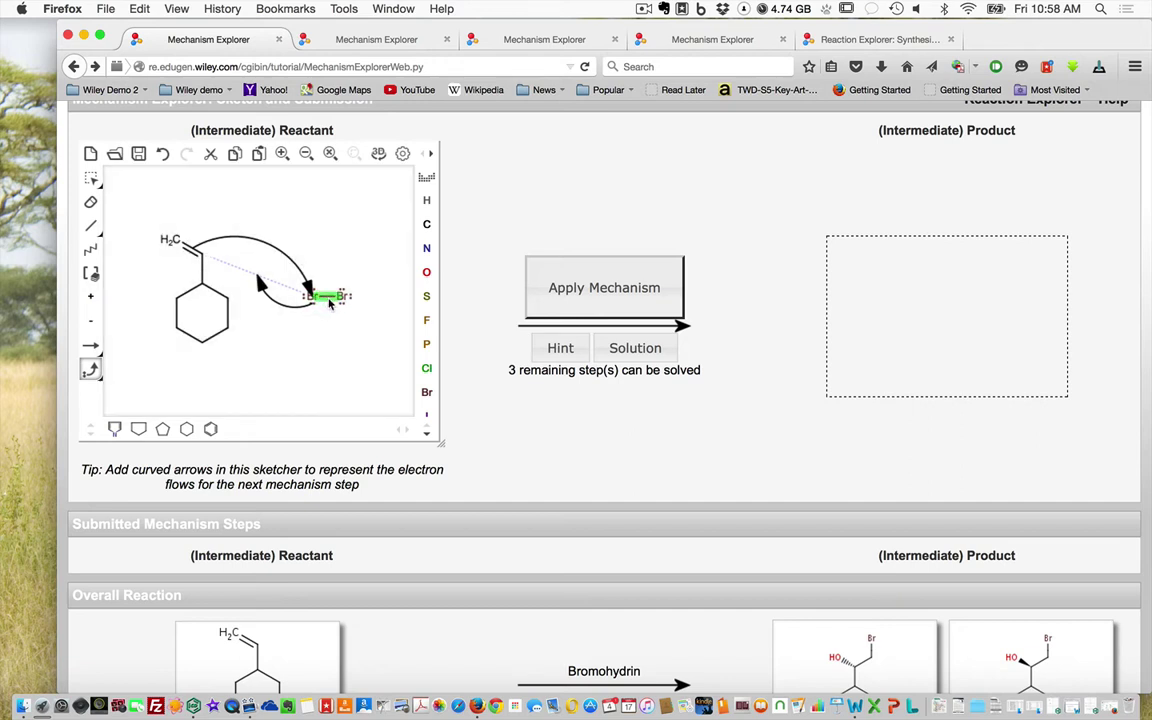
{"action": "left_click_drag", "start_coordinate": [329, 302], "coordinate": [343, 298]}
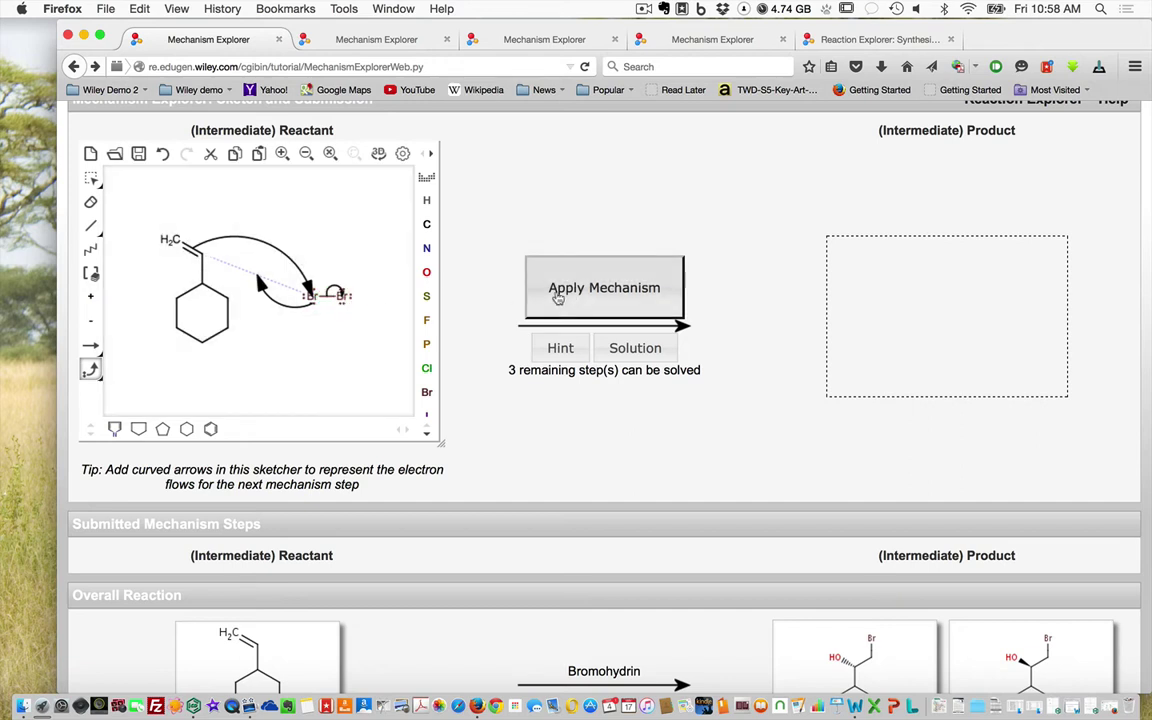
{"action": "left_click", "coordinate": [592, 298]}
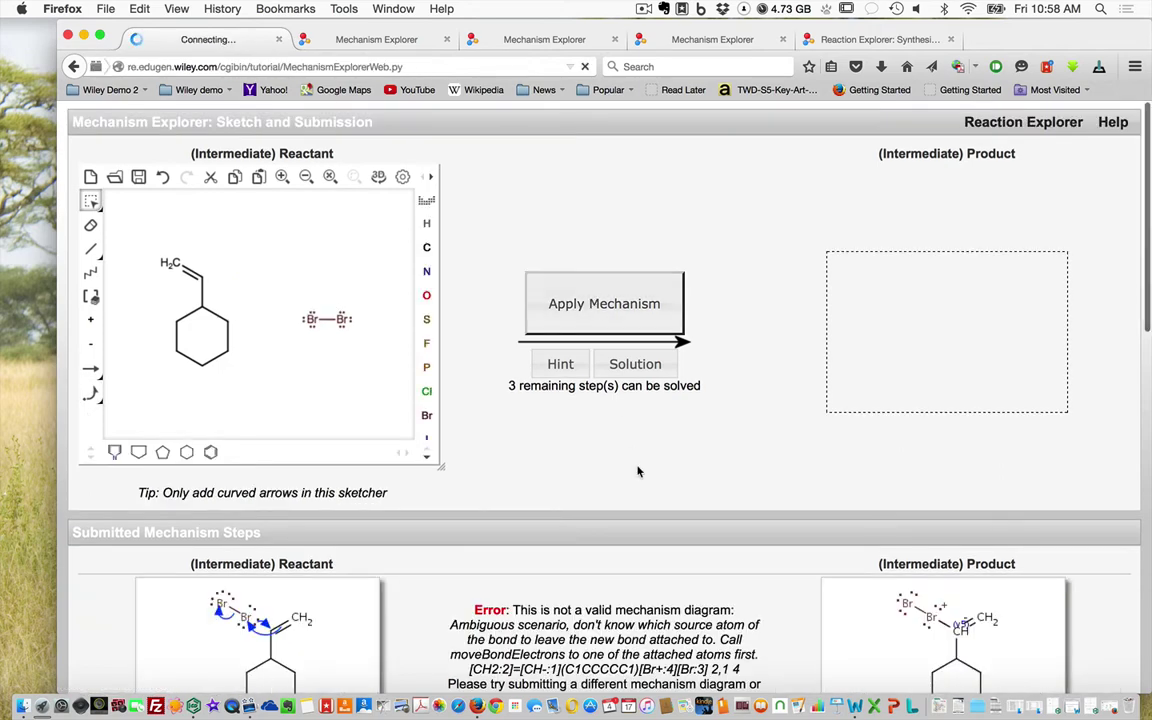
{"action": "scroll", "coordinate": [638, 470], "scroll_direction": "down", "scroll_amount": 3}
{"action": "left_click_drag", "start_coordinate": [450, 480], "coordinate": [719, 495]}
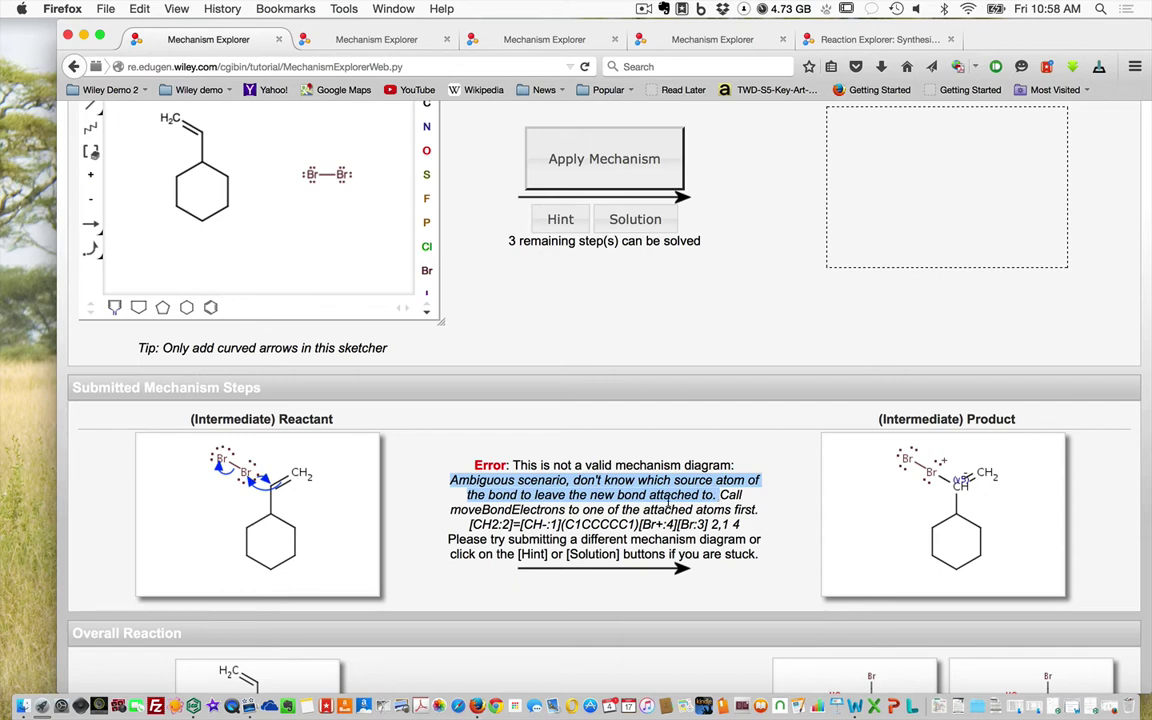
- Draw a curved arrow from the double bond targeting the incipient bond between the terminal CH2 carbon and the nearer bromine
{"action": "scroll", "coordinate": [671, 504], "scroll_direction": "up", "scroll_amount": 3}
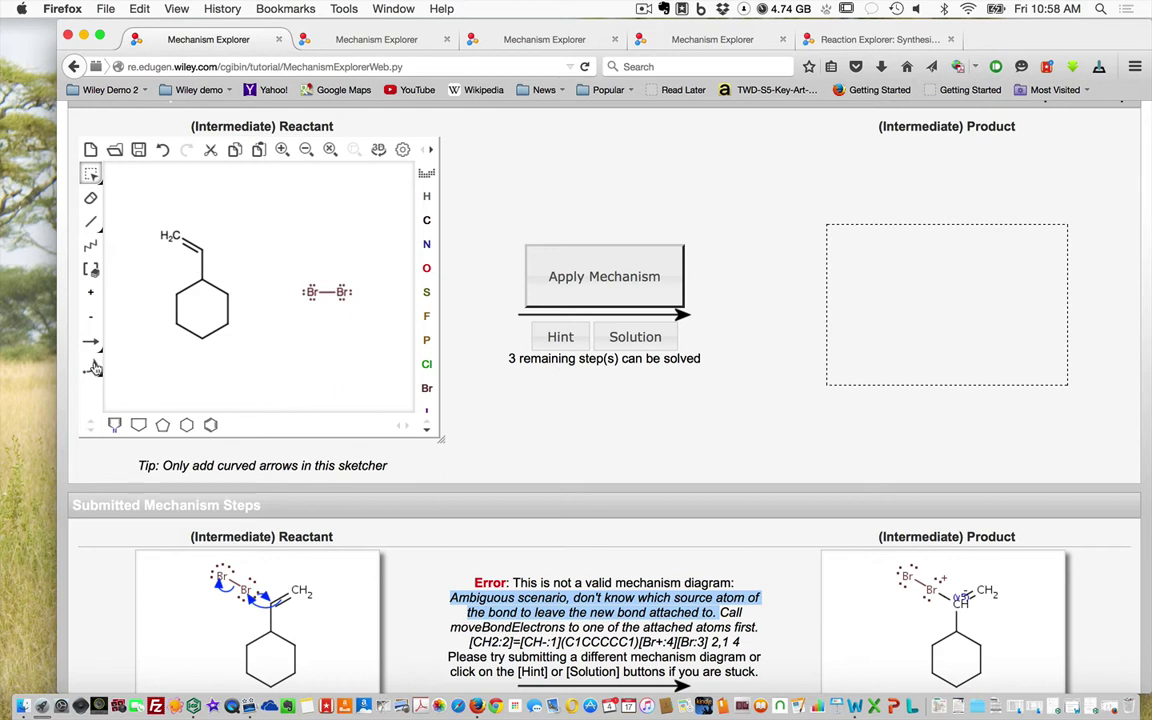
{"action": "left_click", "coordinate": [92, 364]}
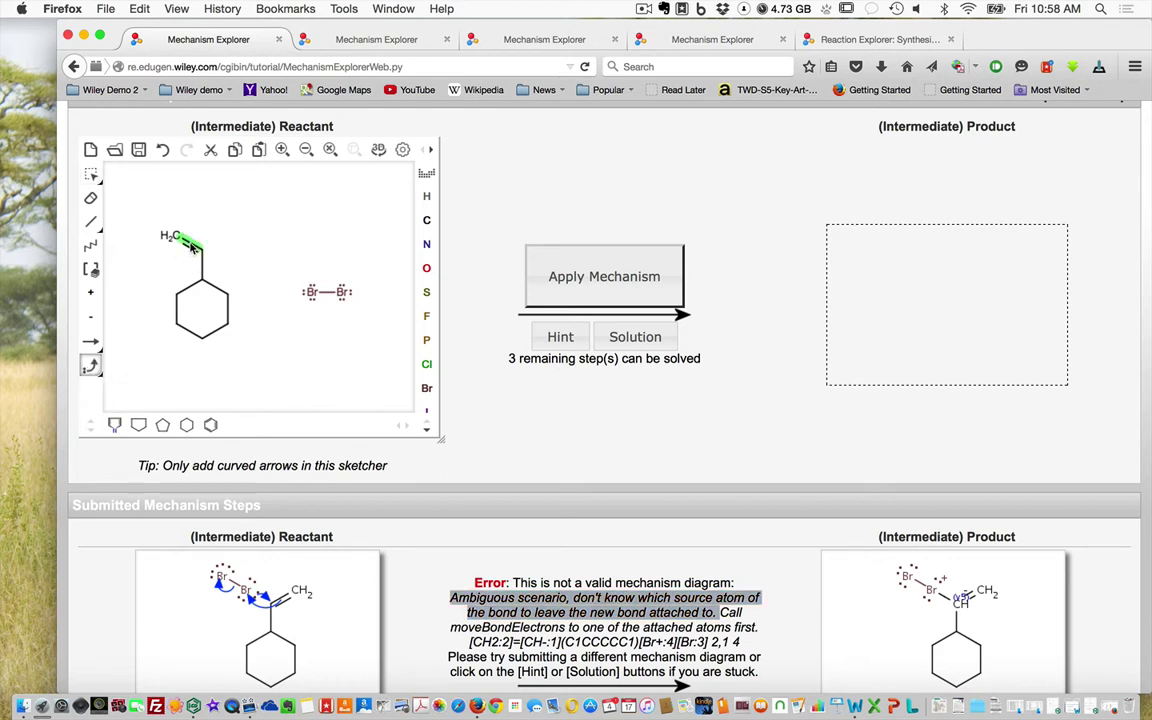
{"action": "left_click_drag", "start_coordinate": [191, 247], "coordinate": [311, 292]}
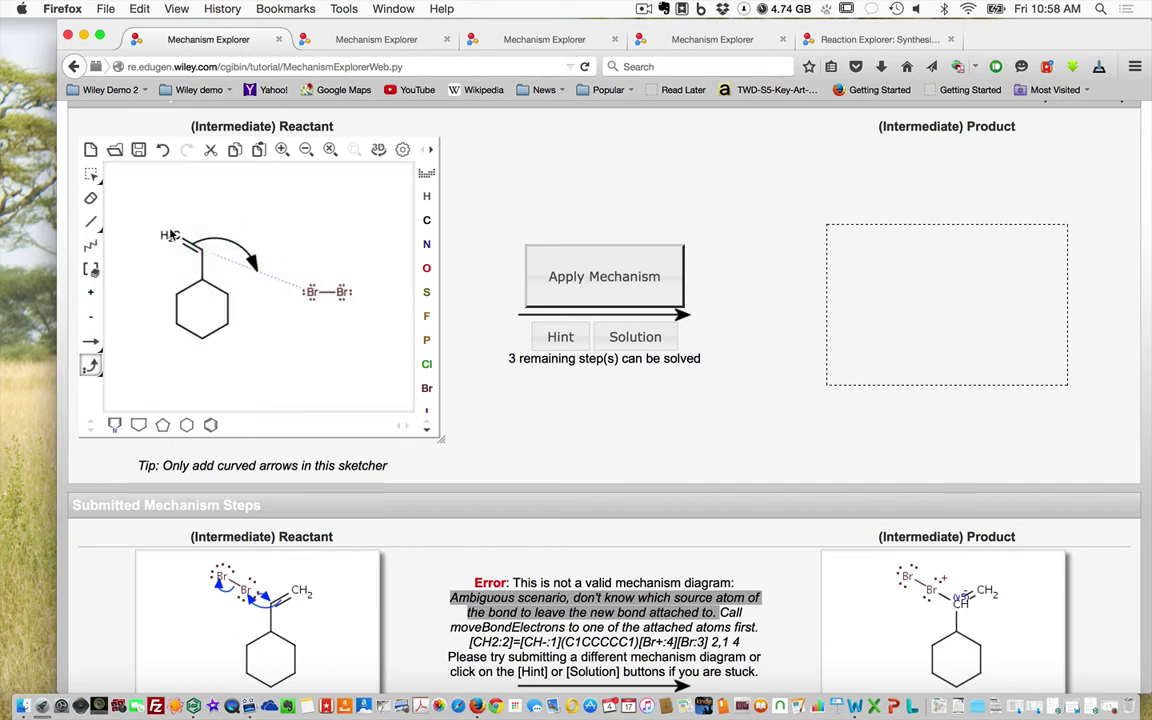
{"action": "left_click", "coordinate": [228, 244]}
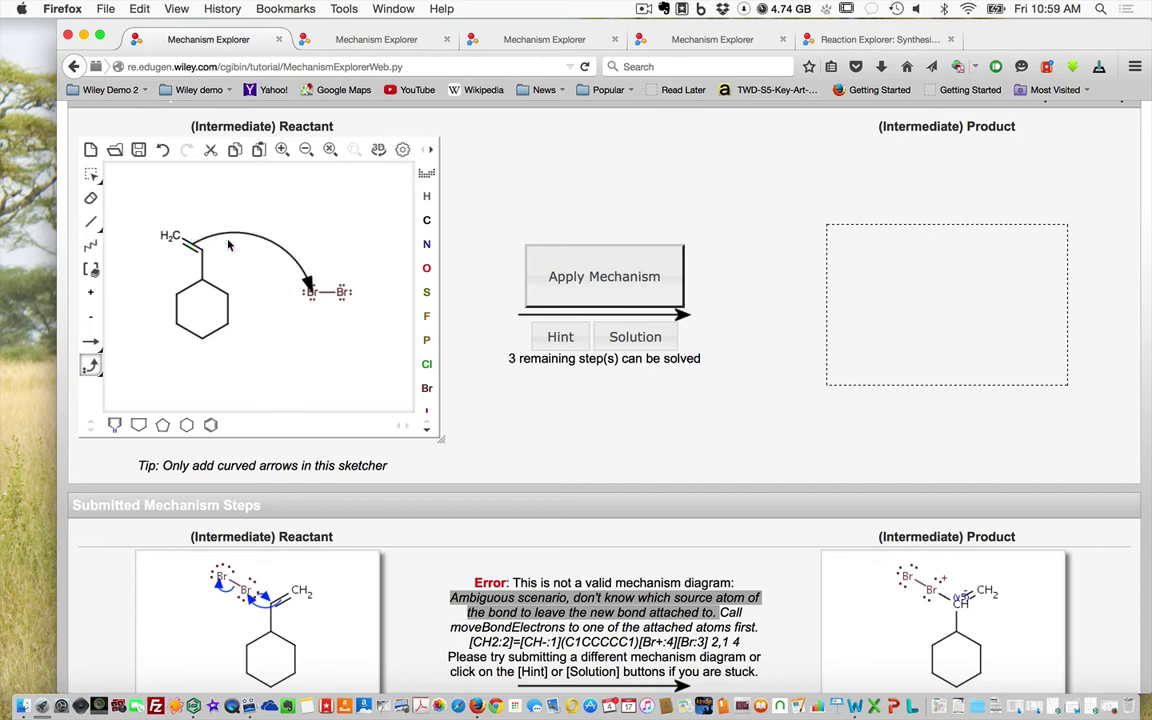
{"action": "left_click", "coordinate": [235, 235]}
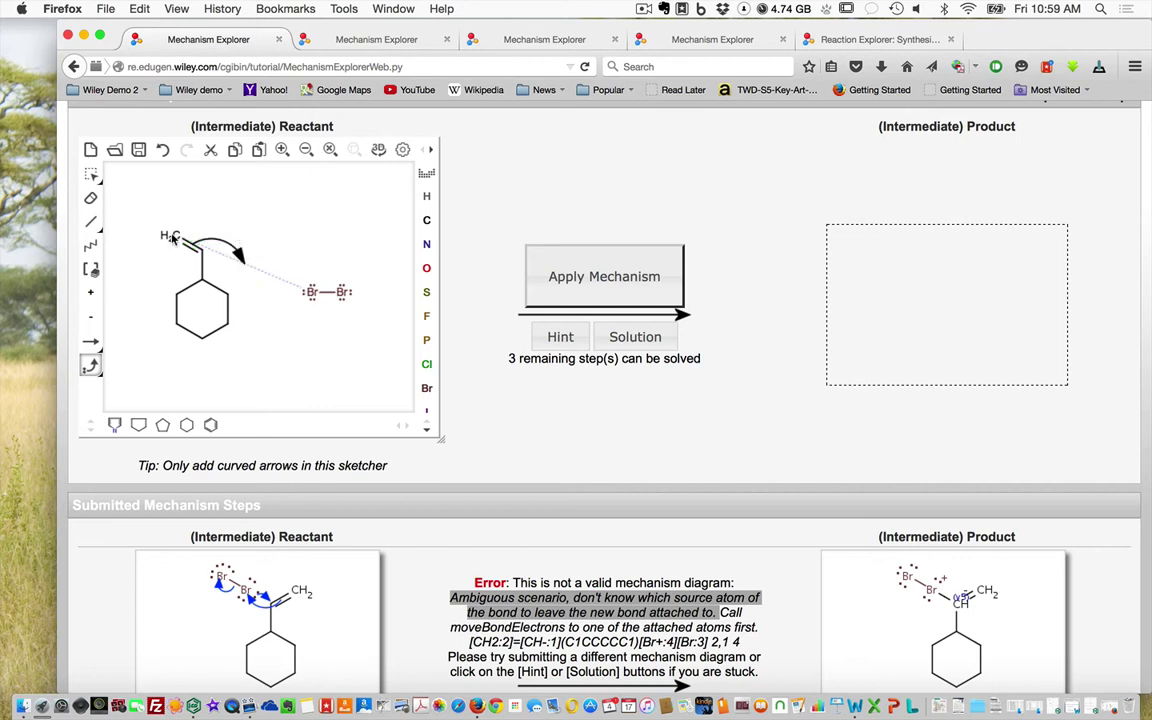
- Add arrows from the nearer bromine toward the inner alkene carbon and from the Br–Br bond to the outer bromine, and apply the mechanism
{"action": "left_click", "coordinate": [311, 298]}
{"action": "left_click_drag", "start_coordinate": [313, 303], "coordinate": [200, 251]}
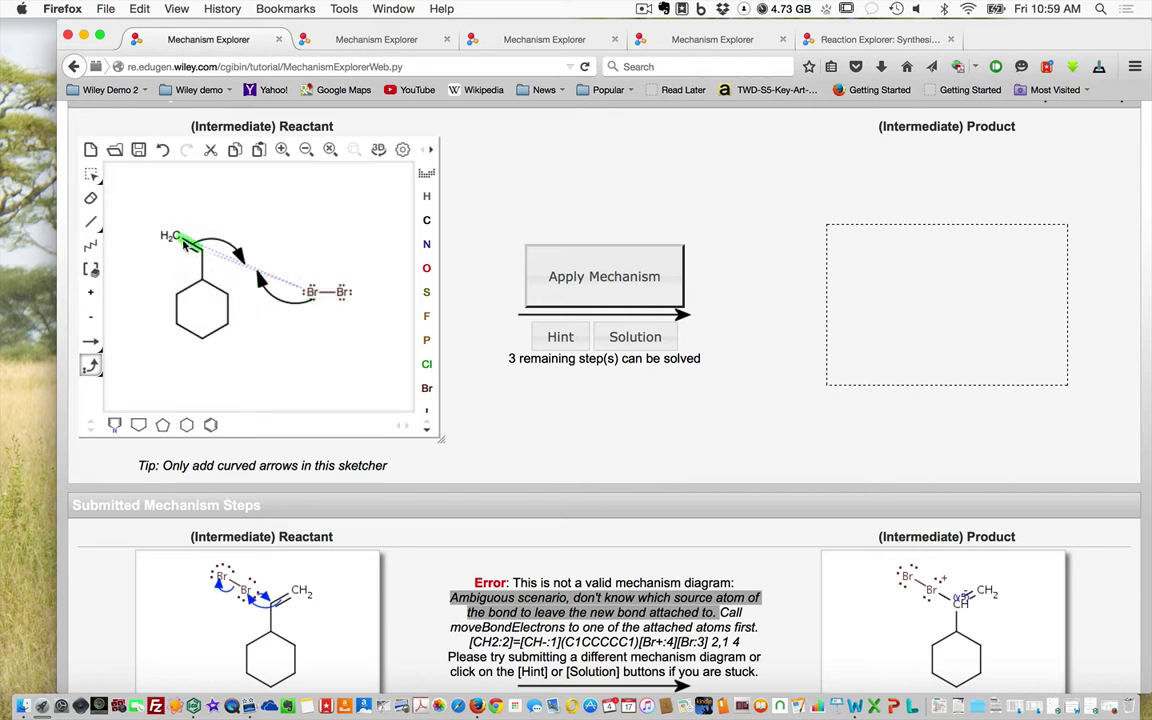
{"action": "left_click_drag", "start_coordinate": [174, 238], "coordinate": [313, 291]}
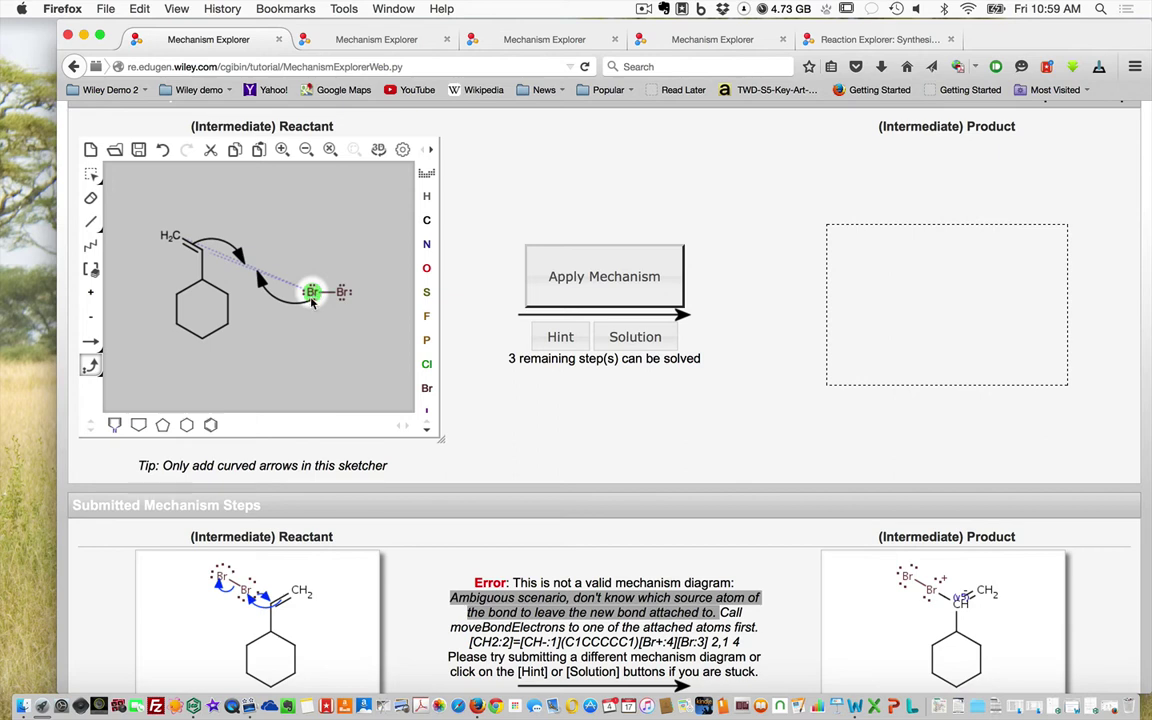
{"action": "left_click_drag", "start_coordinate": [310, 307], "coordinate": [310, 307]}
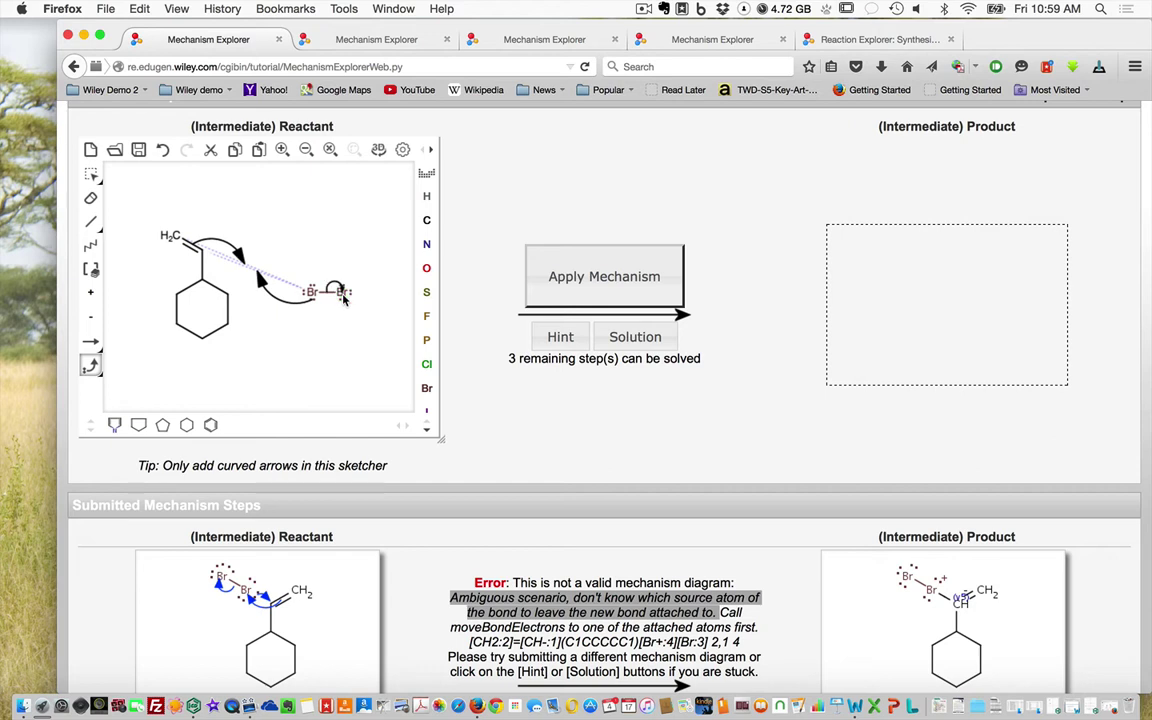
{"action": "left_click", "coordinate": [582, 278]}
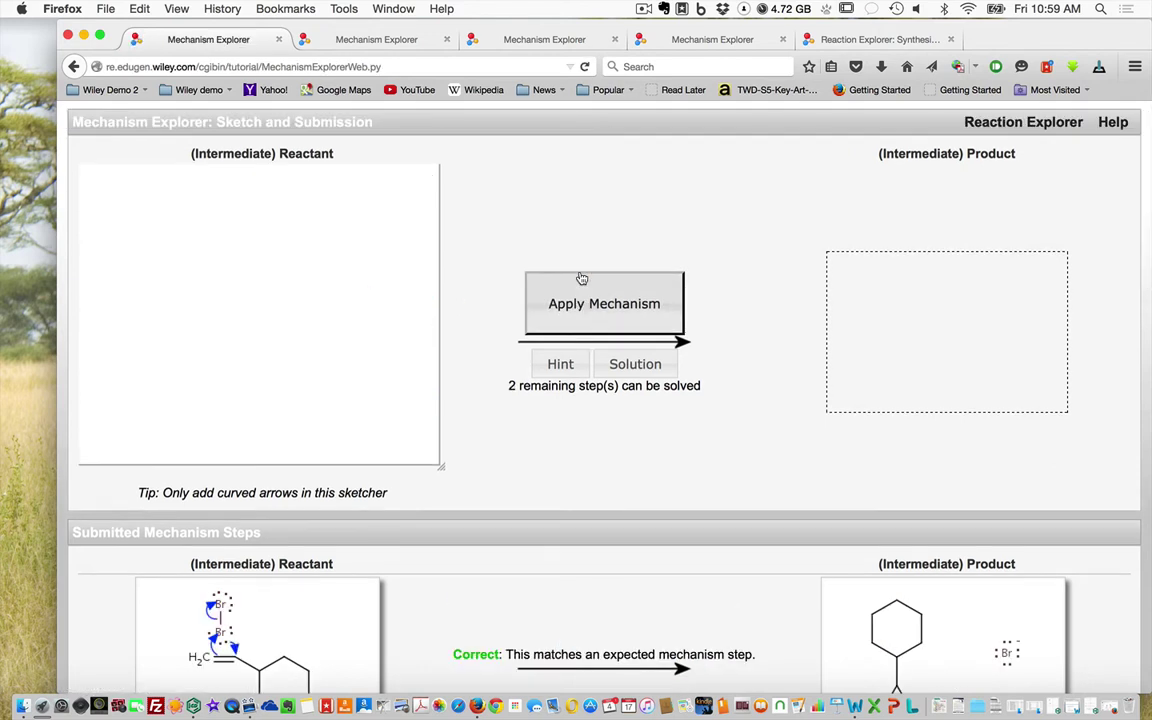
- Draw arrows from water's oxygen to the substituted bromonium carbon and from its C–Br bond to bromine, and apply the mechanism
{"action": "scroll", "coordinate": [736, 597], "scroll_direction": "down", "scroll_amount": 2}
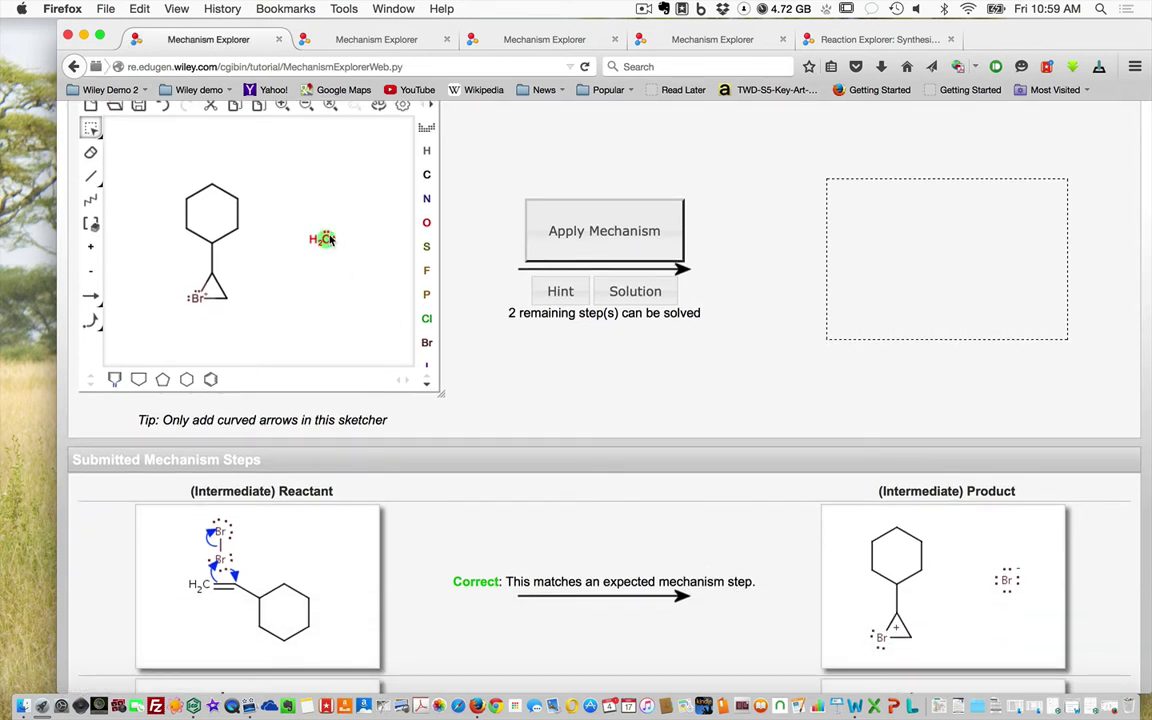
{"action": "left_click", "coordinate": [89, 321]}
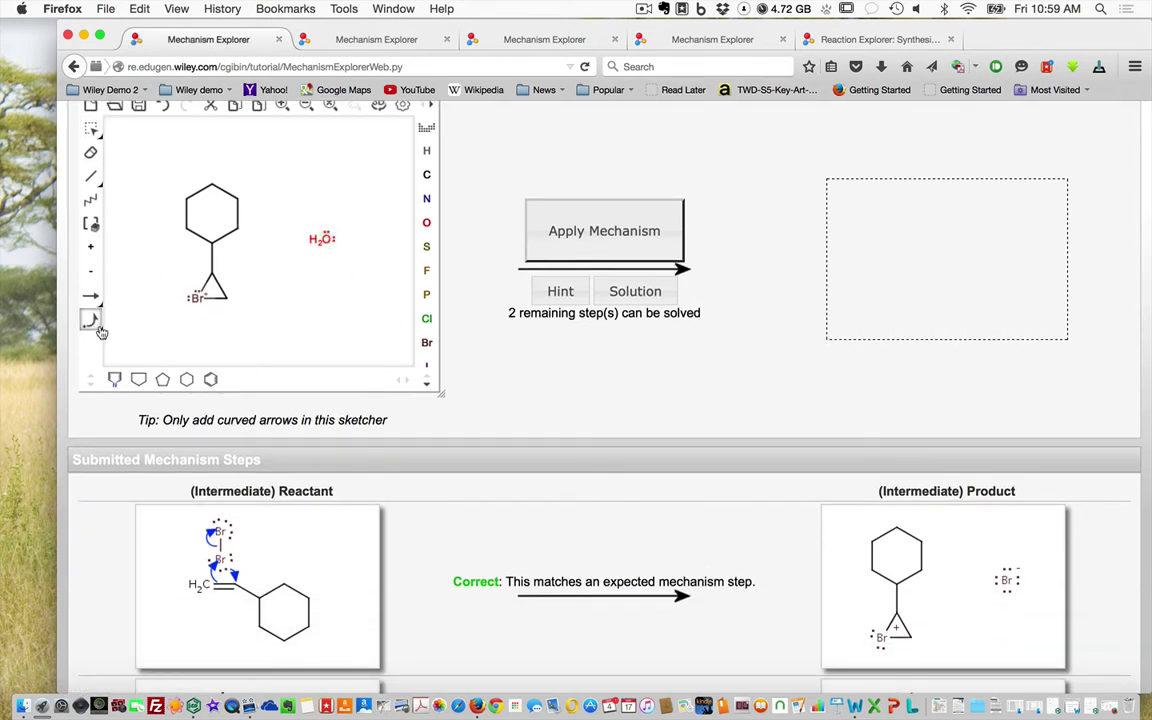
{"action": "left_click", "coordinate": [99, 329]}
{"action": "left_click", "coordinate": [121, 343]}
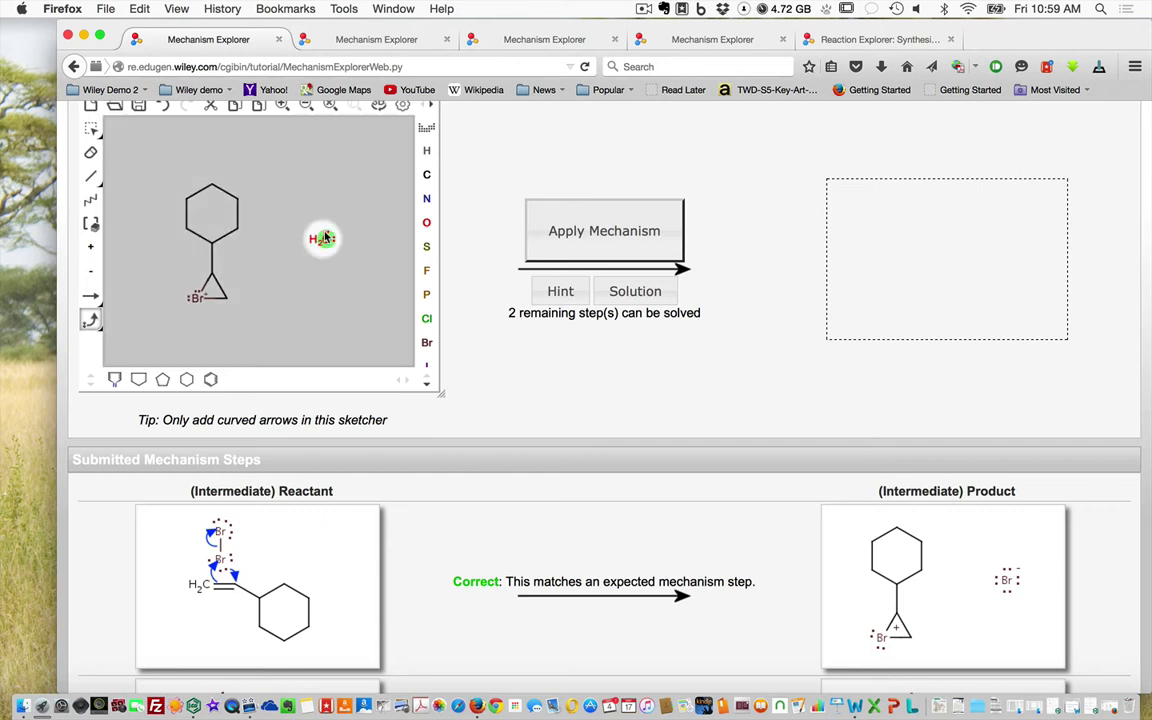
{"action": "left_click_drag", "start_coordinate": [322, 237], "coordinate": [211, 270]}
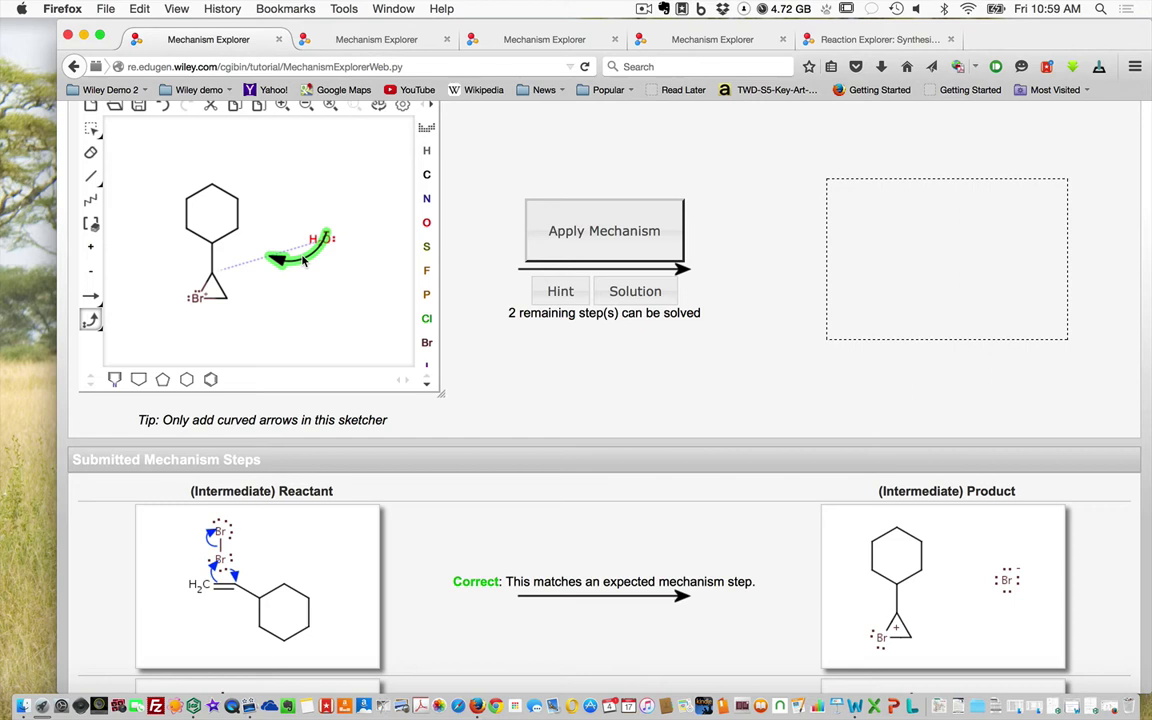
{"action": "left_click_drag", "start_coordinate": [304, 261], "coordinate": [304, 261]}
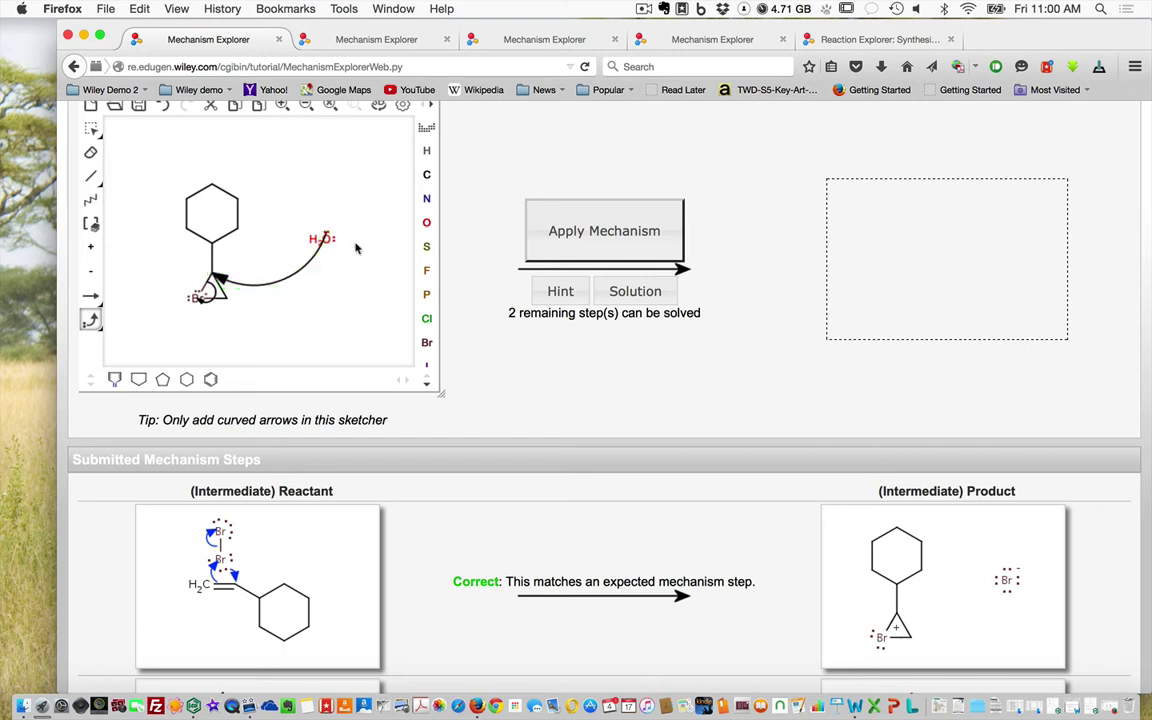
{"action": "left_click", "coordinate": [596, 231]}
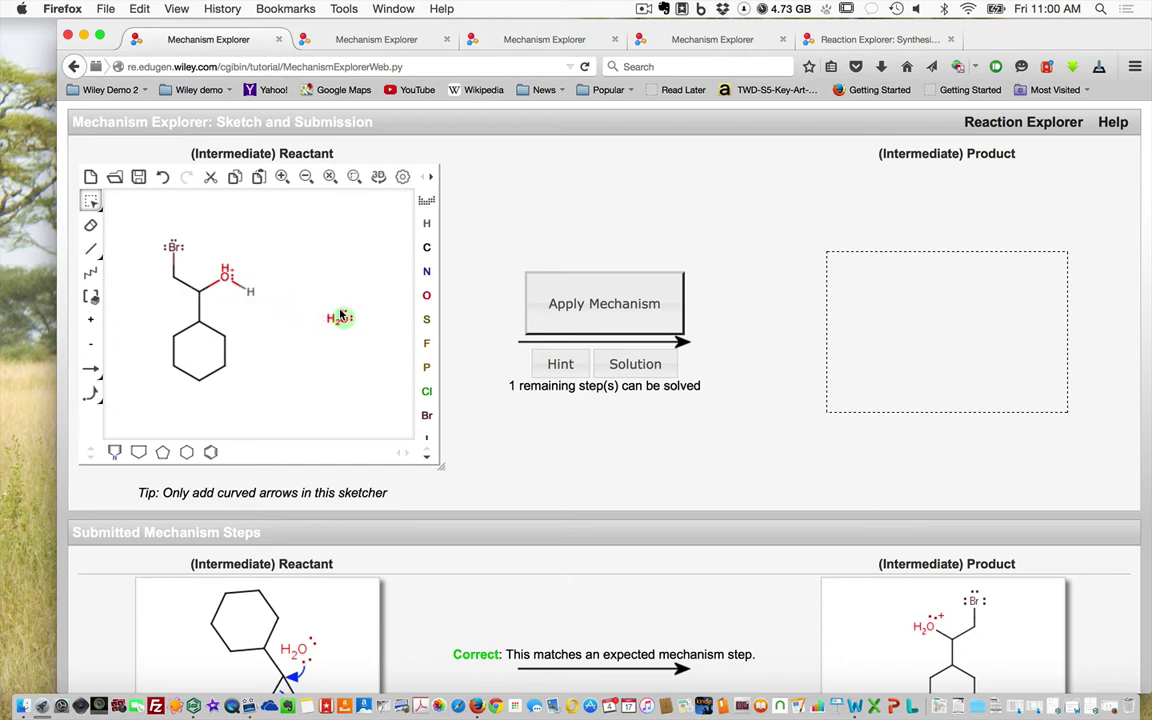
- Draw arrows from water's oxygen to the explicit hydrogen and from the O–H bond to its oxygen, and apply the mechanism
{"action": "left_click", "coordinate": [90, 394]}
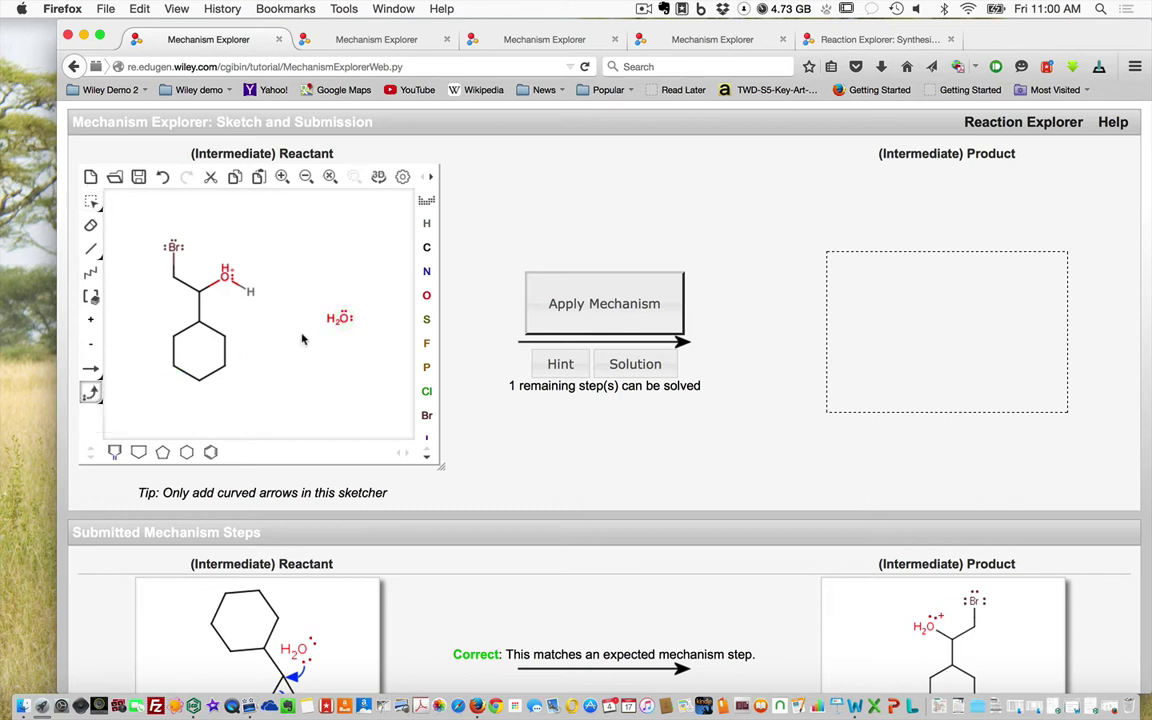
{"action": "left_click_drag", "start_coordinate": [341, 316], "coordinate": [343, 310]}
{"action": "left_click_drag", "start_coordinate": [340, 318], "coordinate": [248, 292]}
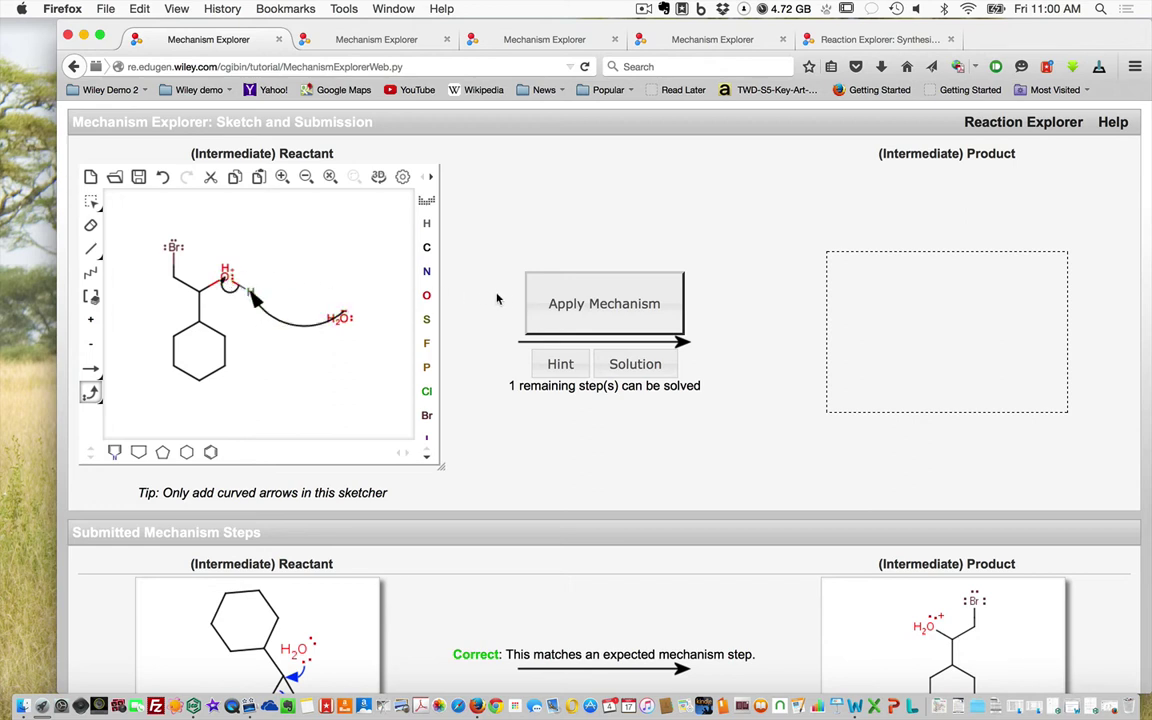
{"action": "left_click", "coordinate": [578, 318]}
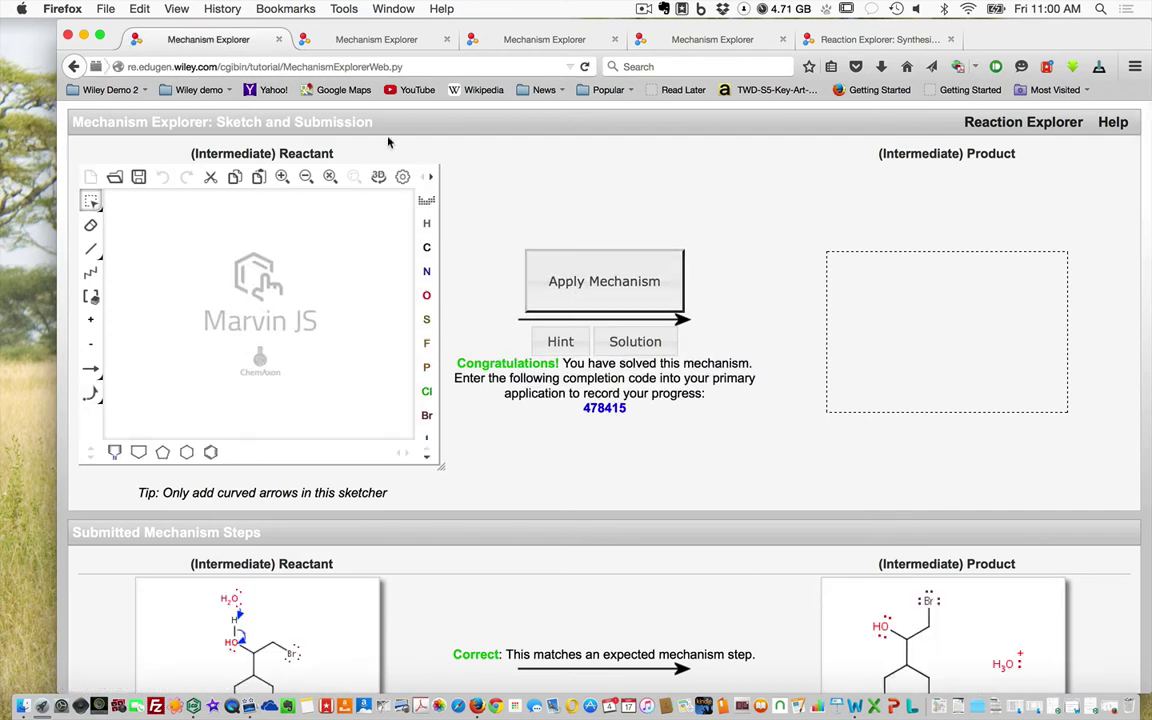
- Switch to the propene hydrobromination exercise and draw a two-electron arrow from the double bond to the hydrogen of H–Br
{"action": "left_click", "coordinate": [368, 40]}
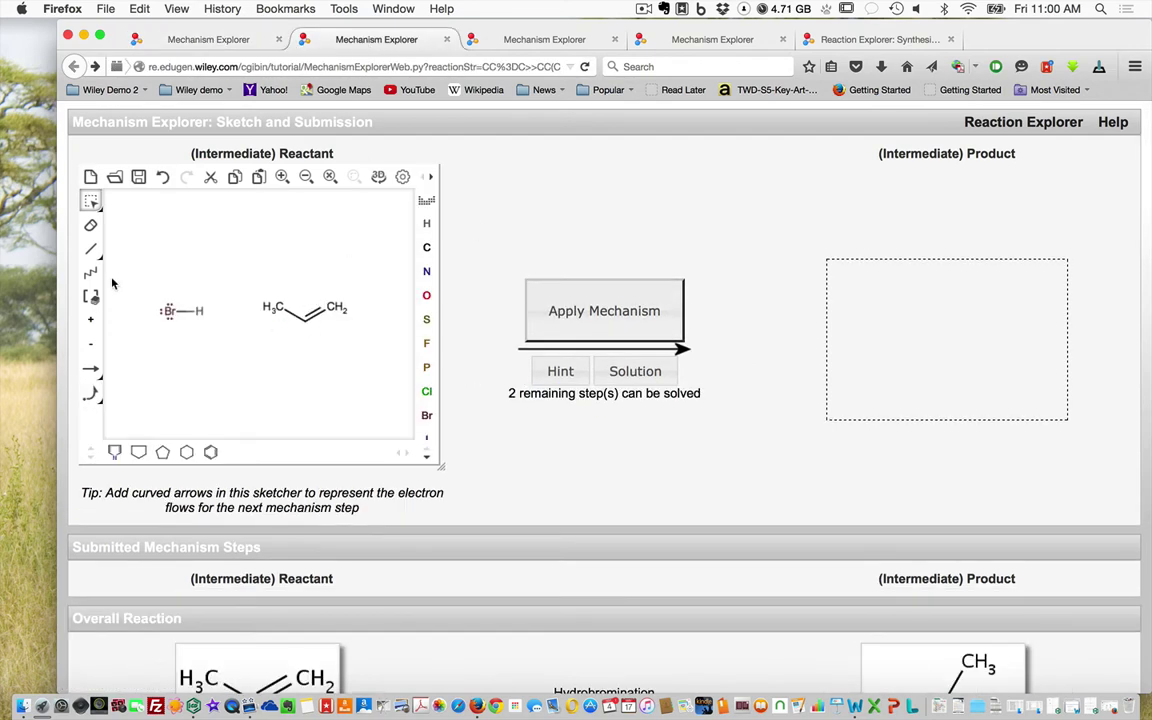
{"action": "left_click", "coordinate": [90, 392]}
{"action": "left_click", "coordinate": [97, 399]}
{"action": "left_click", "coordinate": [117, 415]}
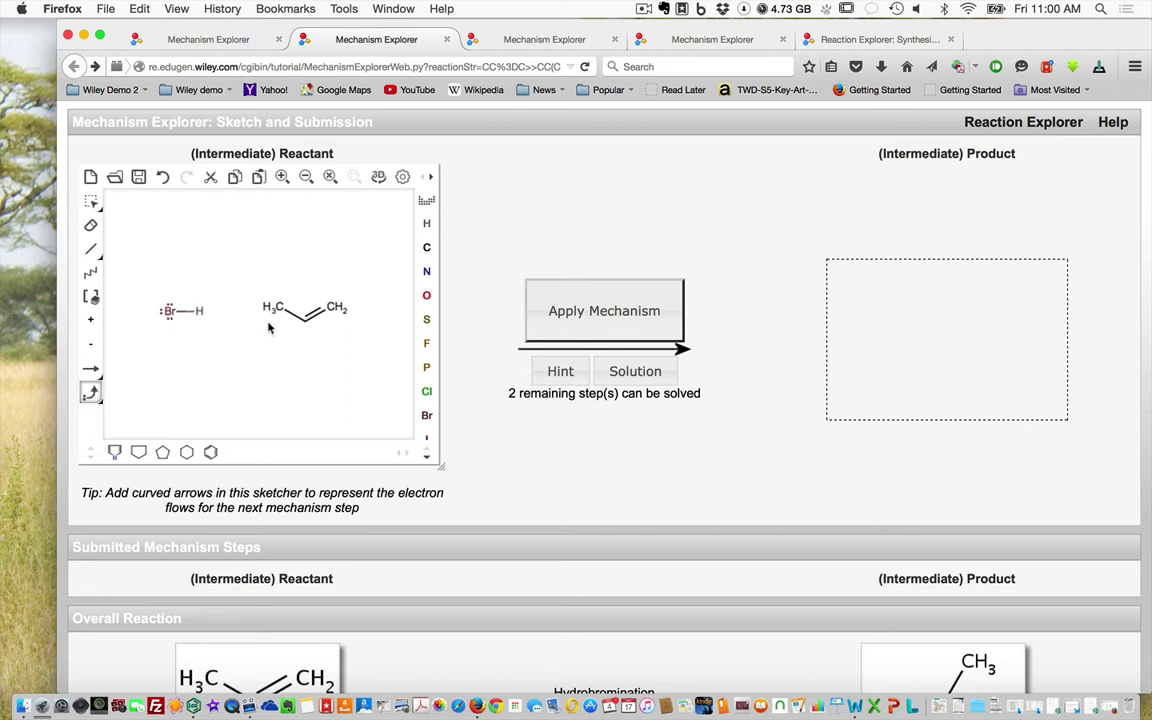
{"action": "left_click_drag", "start_coordinate": [317, 316], "coordinate": [206, 316]}
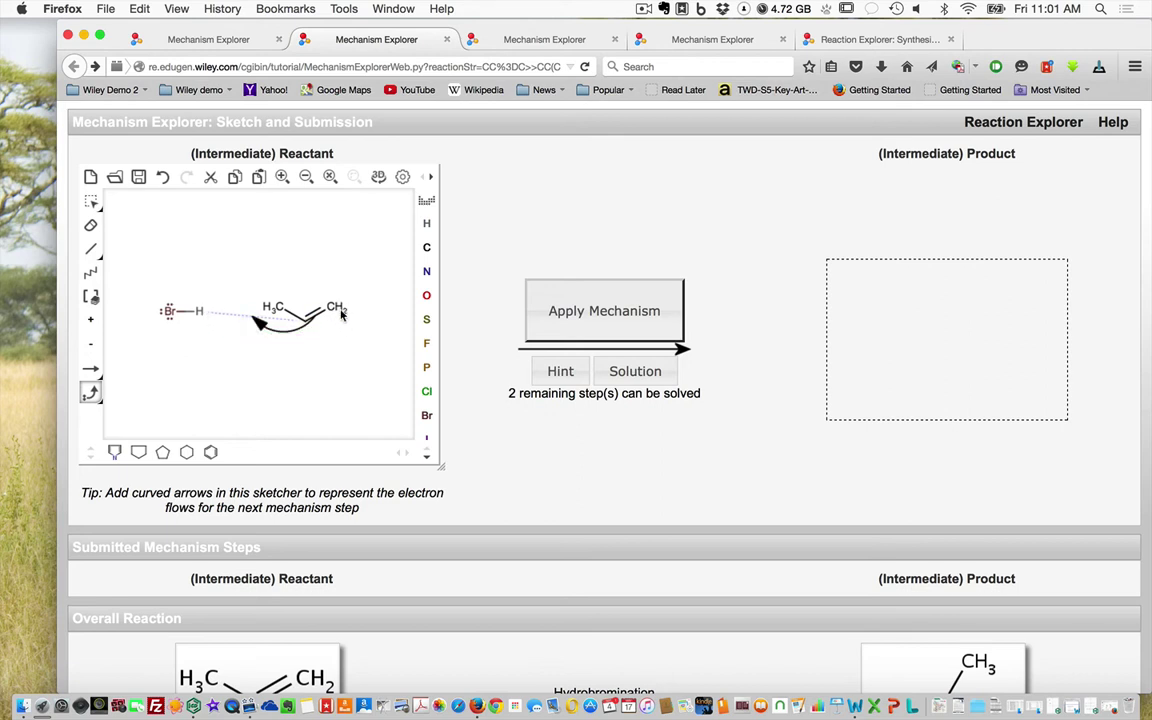
- Try the mechanism with the double-bond arrow pointing directly at the hydrogen and an added arrow from the H–Br bond to bromine
{"action": "left_click", "coordinate": [273, 332]}
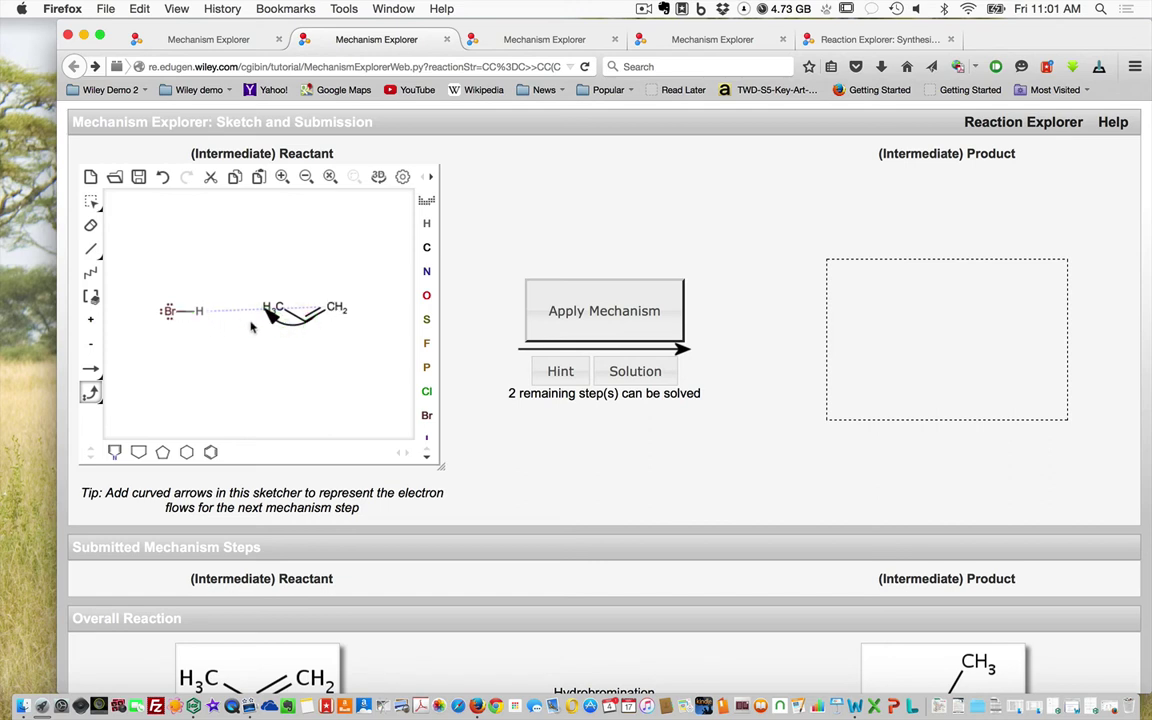
{"action": "left_click_drag", "start_coordinate": [283, 322], "coordinate": [183, 313]}
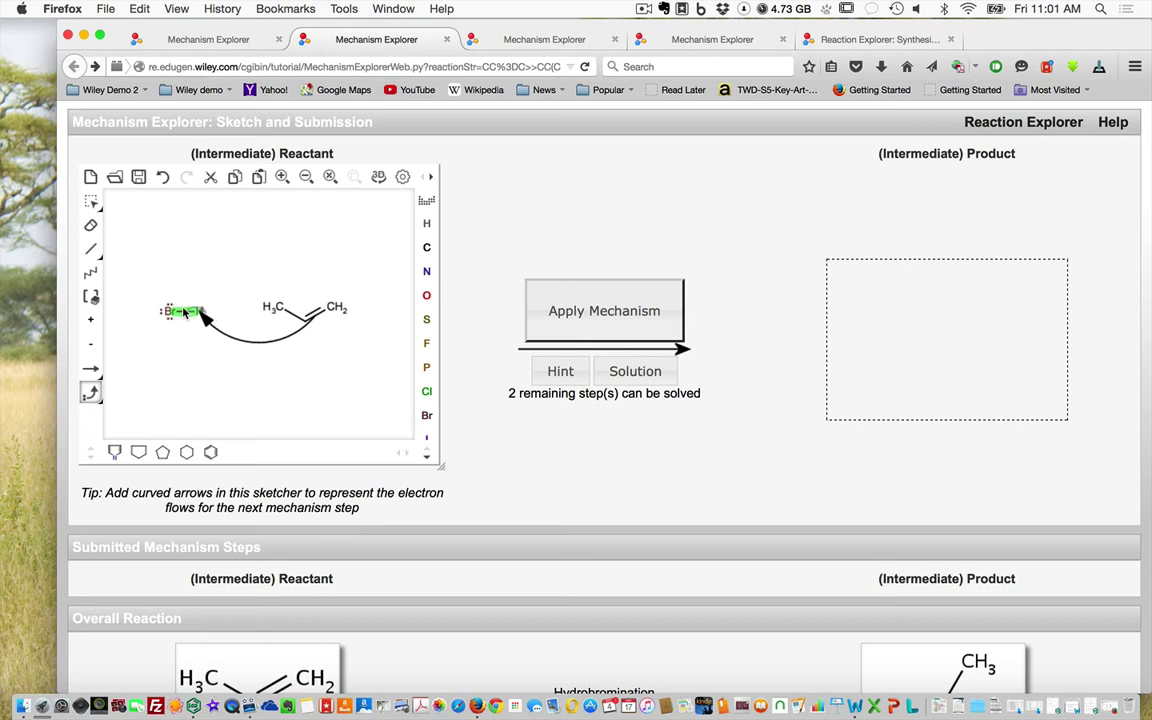
{"action": "left_click", "coordinate": [587, 316]}
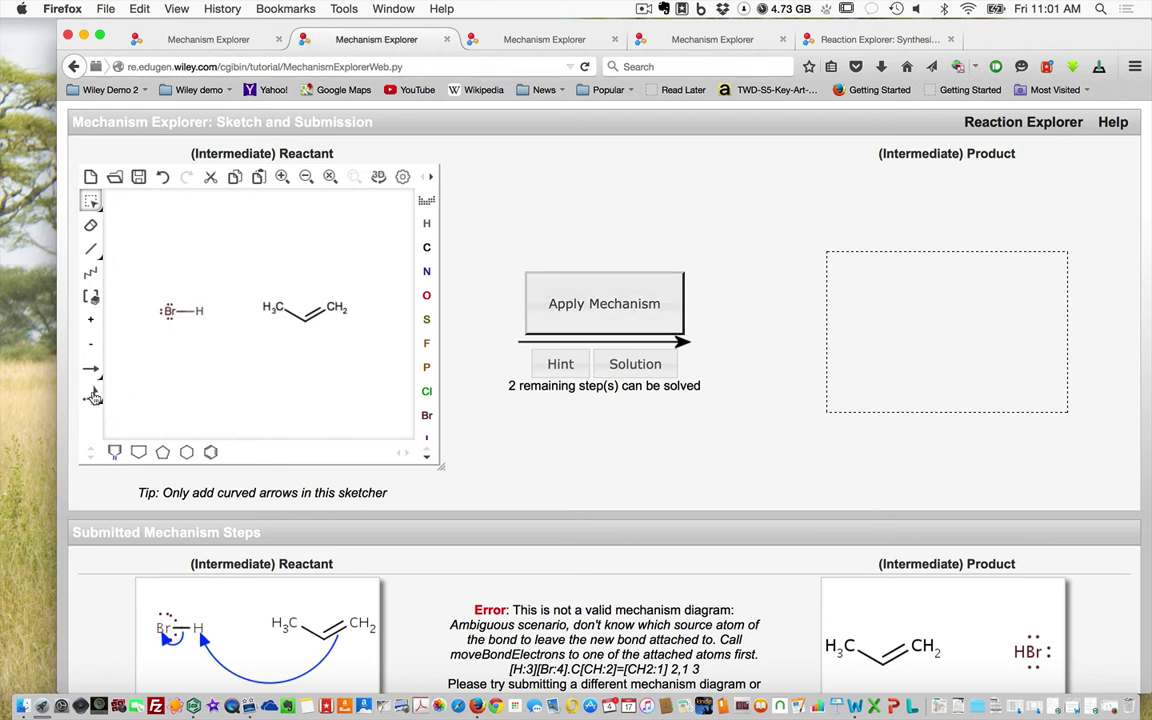
- Draw arrows from propene's double bond to the forming bond between terminal carbon and hydrogen, and from the H–Br bond to bromine; apply the mechanism
{"action": "left_click", "coordinate": [91, 392]}
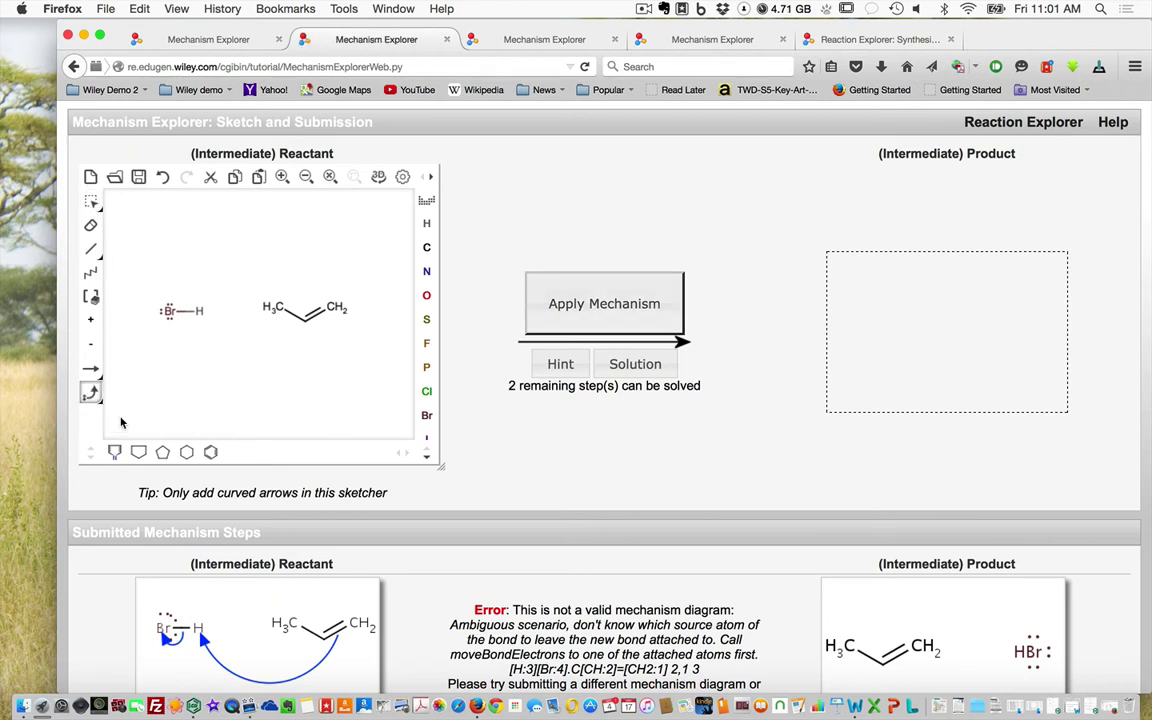
{"action": "left_click_drag", "start_coordinate": [305, 318], "coordinate": [200, 312]}
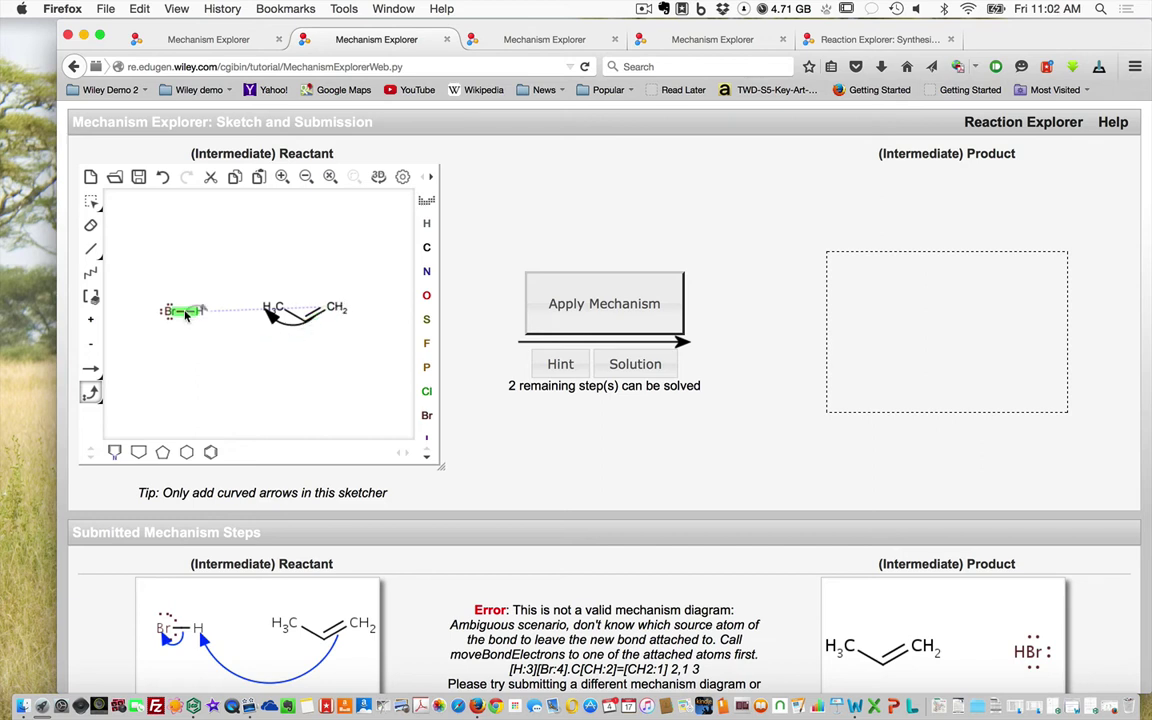
{"action": "left_click_drag", "start_coordinate": [184, 312], "coordinate": [168, 311]}
{"action": "left_click", "coordinate": [565, 309]}
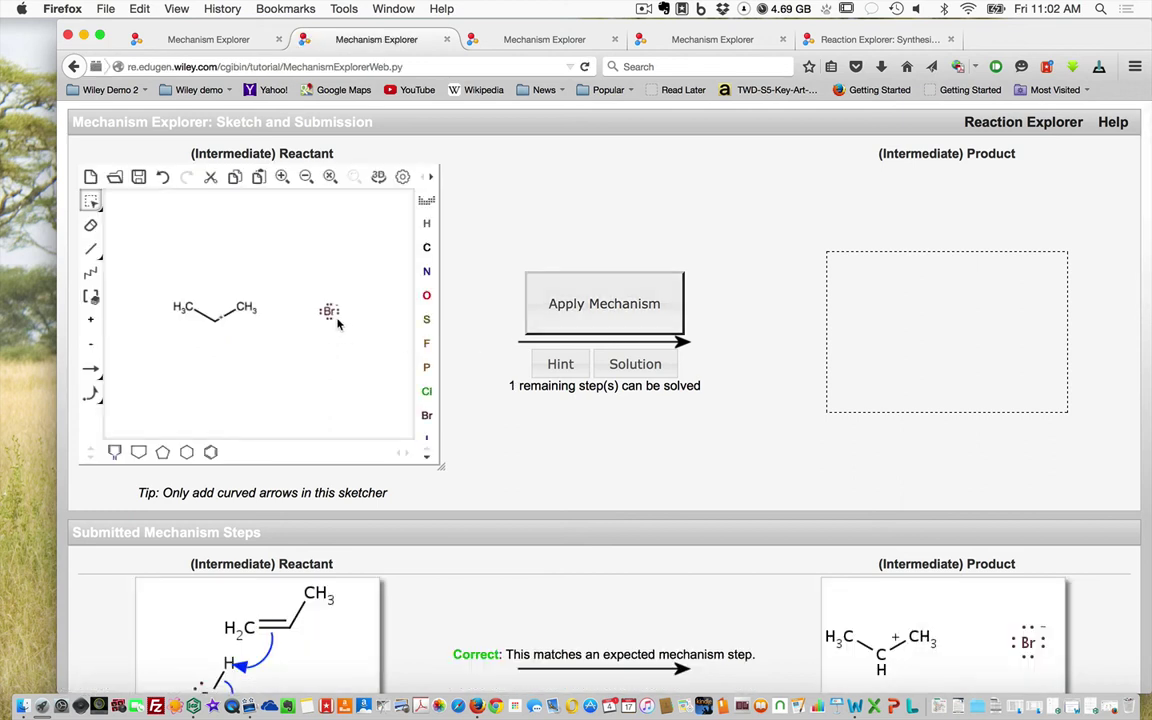
- Draw a two-electron arrow from the bromide ion to the carbocation's central carbon and apply the mechanism
{"action": "left_click", "coordinate": [93, 398]}
{"action": "left_click", "coordinate": [114, 417]}
{"action": "mouse_move", "coordinate": [339, 315]}
{"action": "left_mouse_down"}
{"action": "mouse_move", "coordinate": [205, 305]}
{"action": "mouse_move", "coordinate": [214, 328]}
{"action": "left_mouse_up"}
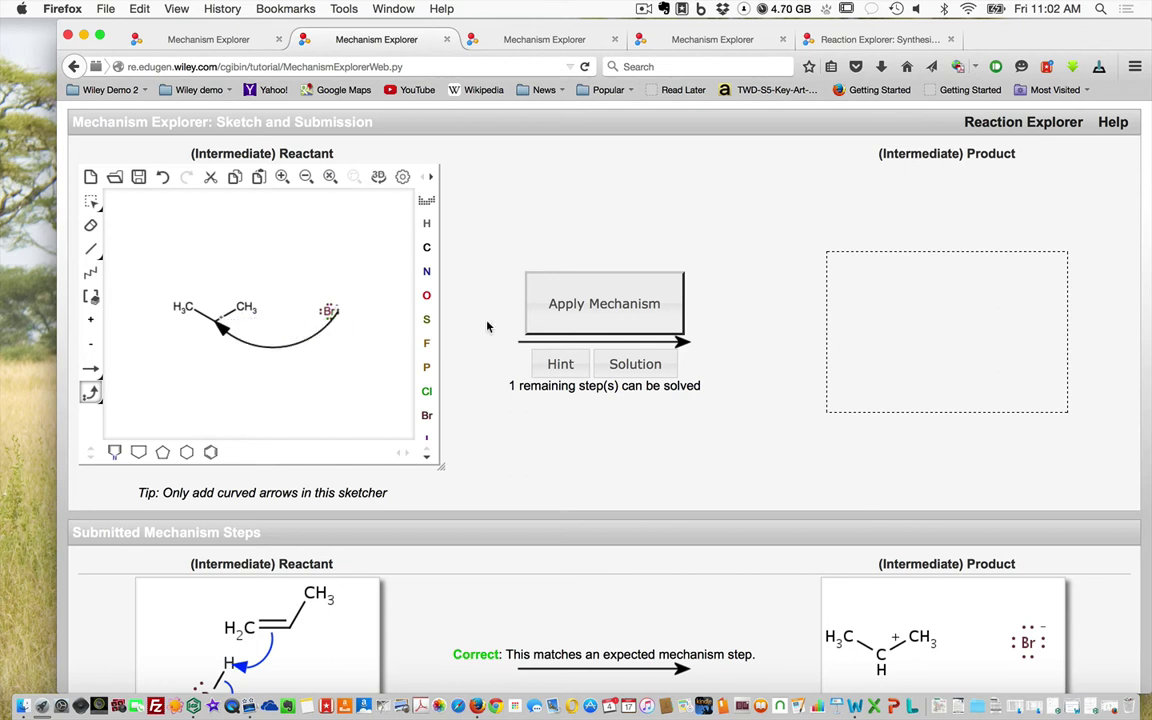
{"action": "left_click", "coordinate": [577, 317]}
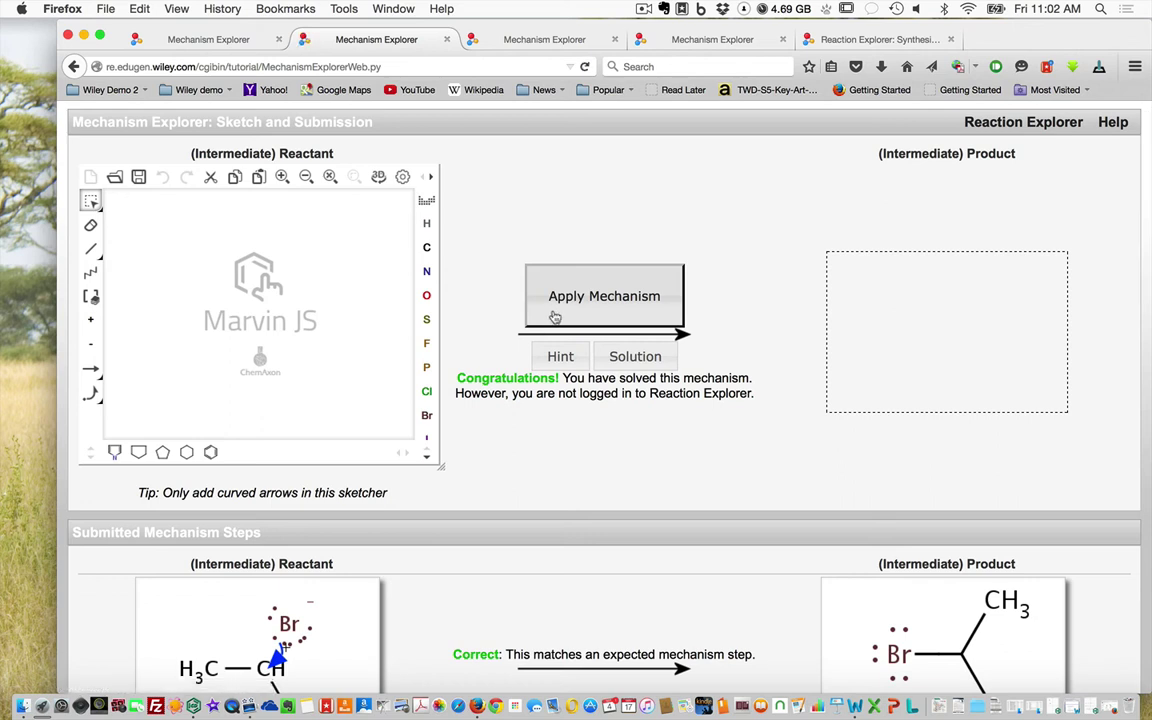
- Review the solved bromohydrin and hydrobromination exercises, and open the aldehyde and methylamine exercise
{"action": "left_click", "coordinate": [228, 40]}
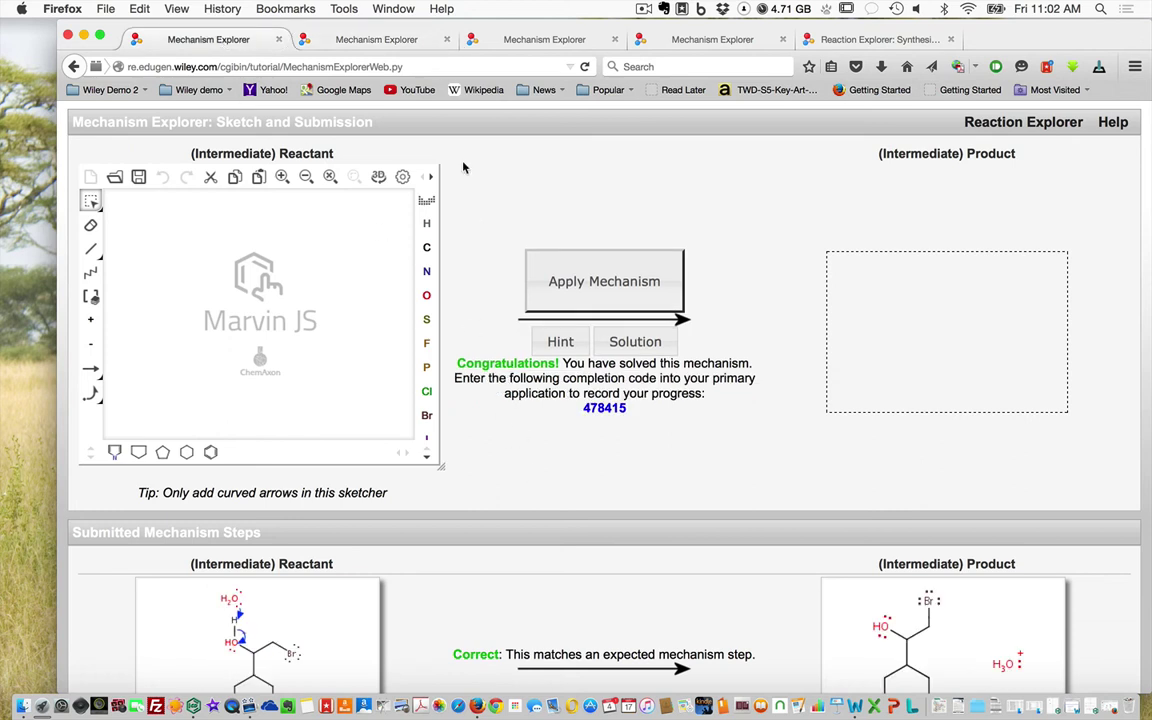
{"action": "left_click", "coordinate": [332, 40]}
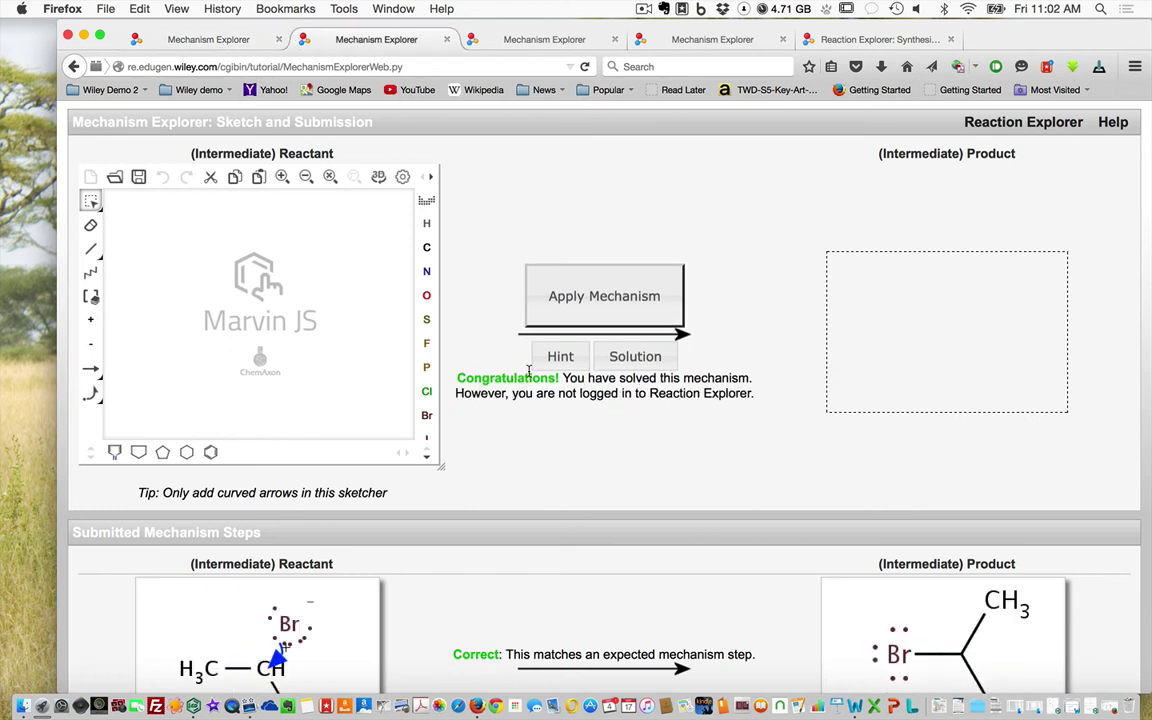
{"action": "left_click", "coordinate": [518, 42]}
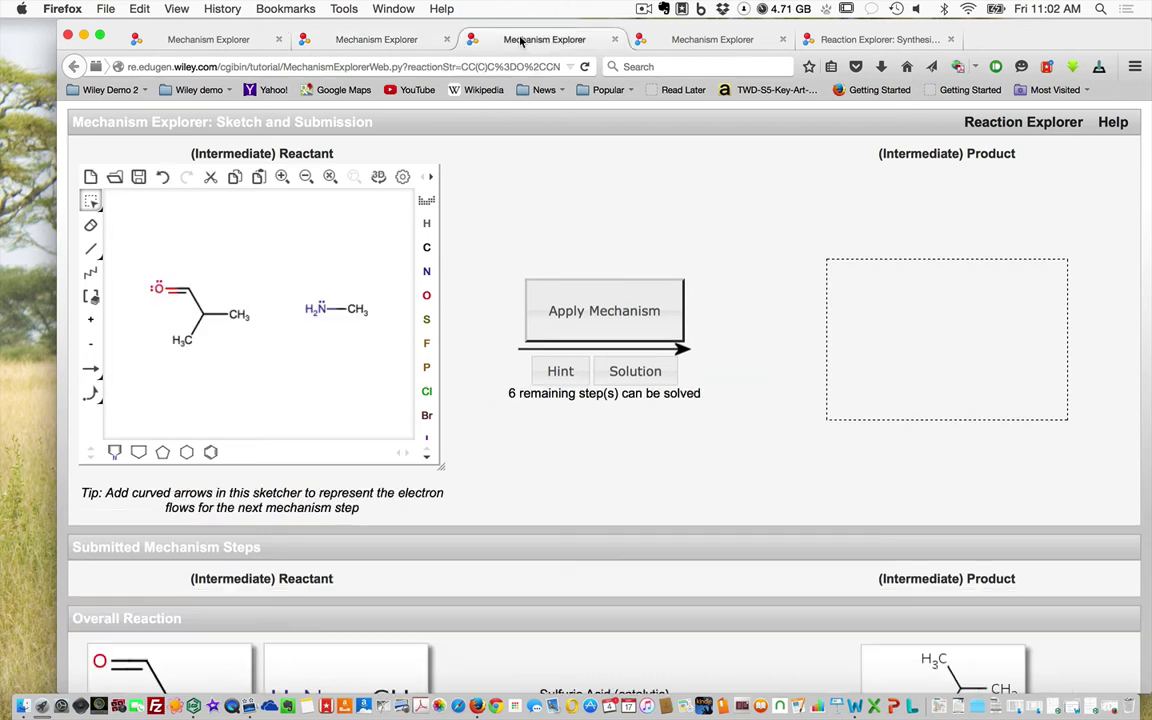
- Draw arrows from the amine nitrogen to the carbonyl carbon and from the C=O bond to its oxygen, and apply the mechanism
{"action": "left_click", "coordinate": [91, 392]}
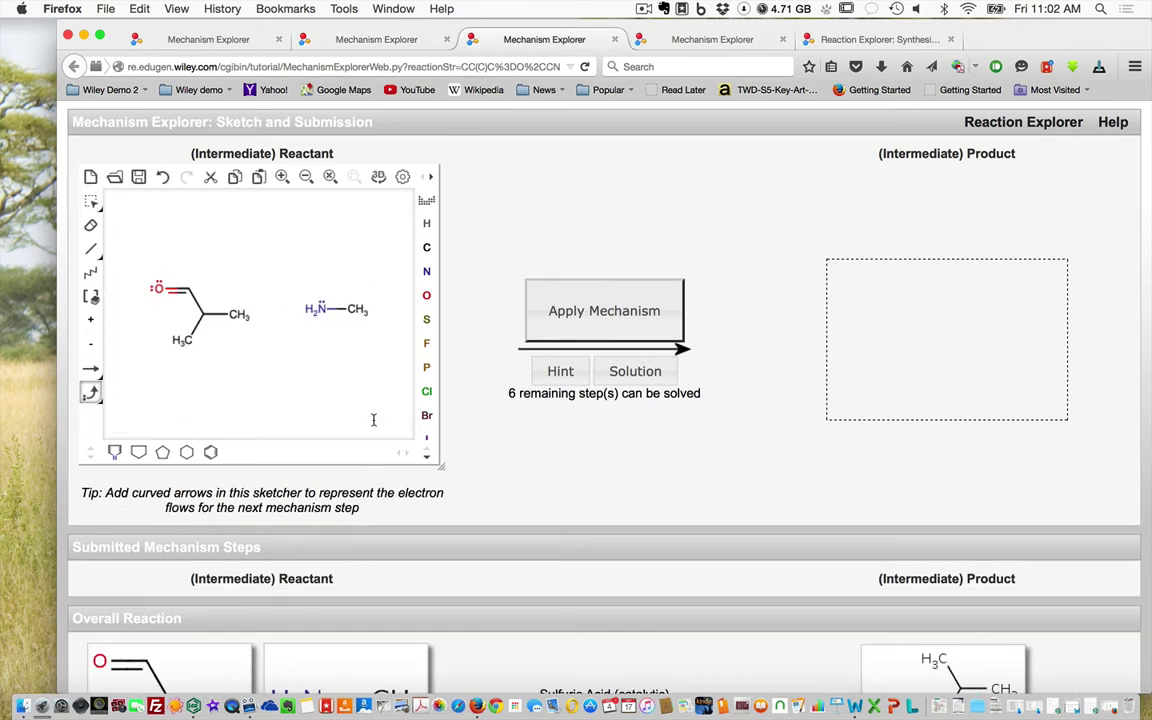
{"action": "left_click", "coordinate": [318, 307]}
{"action": "left_click_drag", "start_coordinate": [319, 307], "coordinate": [158, 290]}
{"action": "left_click", "coordinate": [597, 320]}
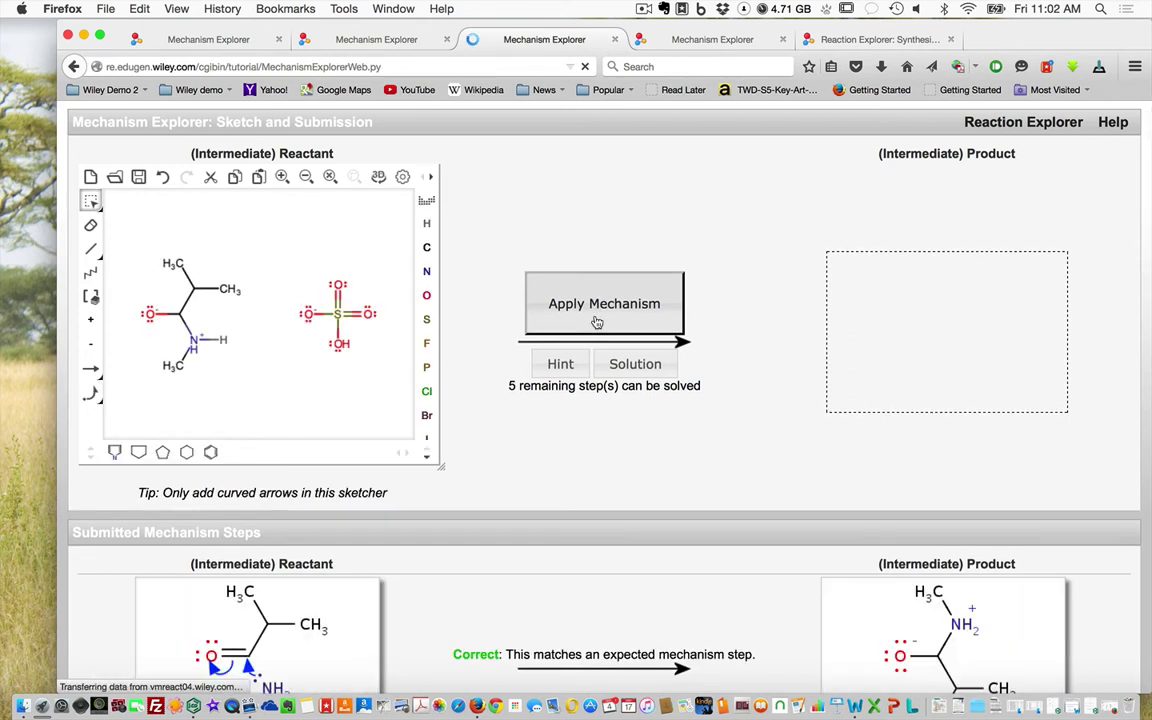
- Draw arrows from the hydrogen sulfate's negative oxygen to the ammonium hydrogen and from the N–H bond to nitrogen, and apply the mechanism
{"action": "left_click", "coordinate": [92, 394]}
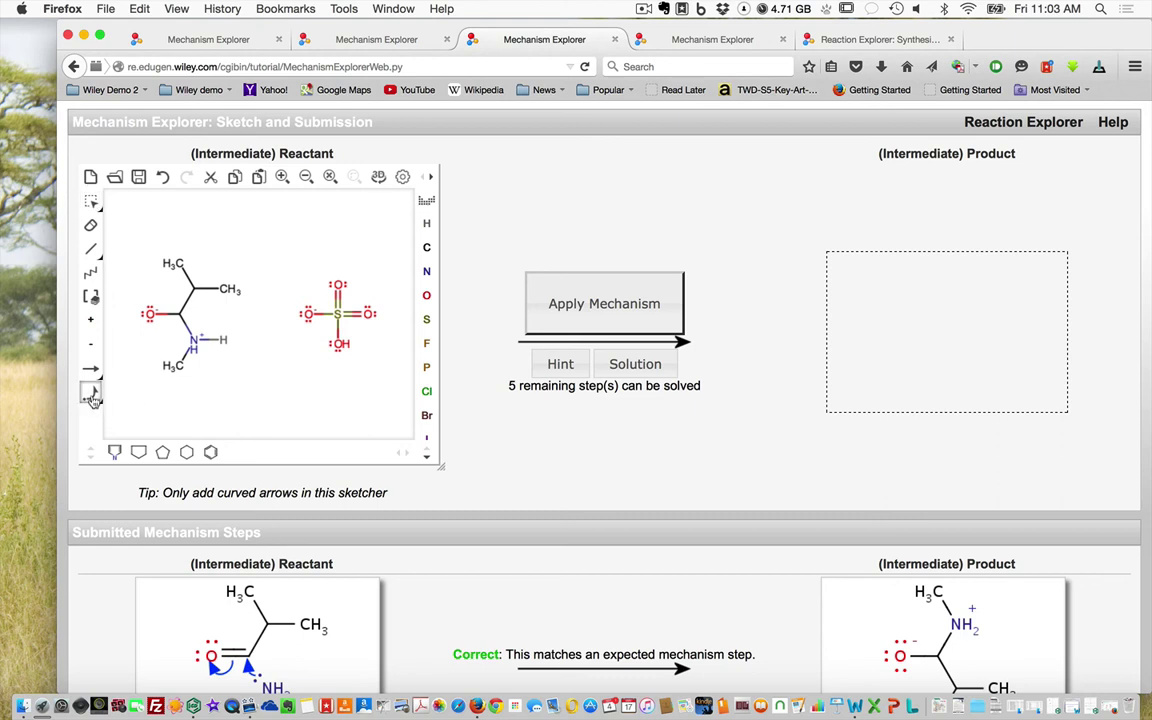
{"action": "left_click", "coordinate": [93, 397]}
{"action": "left_click", "coordinate": [114, 416]}
{"action": "left_click_drag", "start_coordinate": [309, 323], "coordinate": [196, 342]}
{"action": "left_click", "coordinate": [603, 320]}
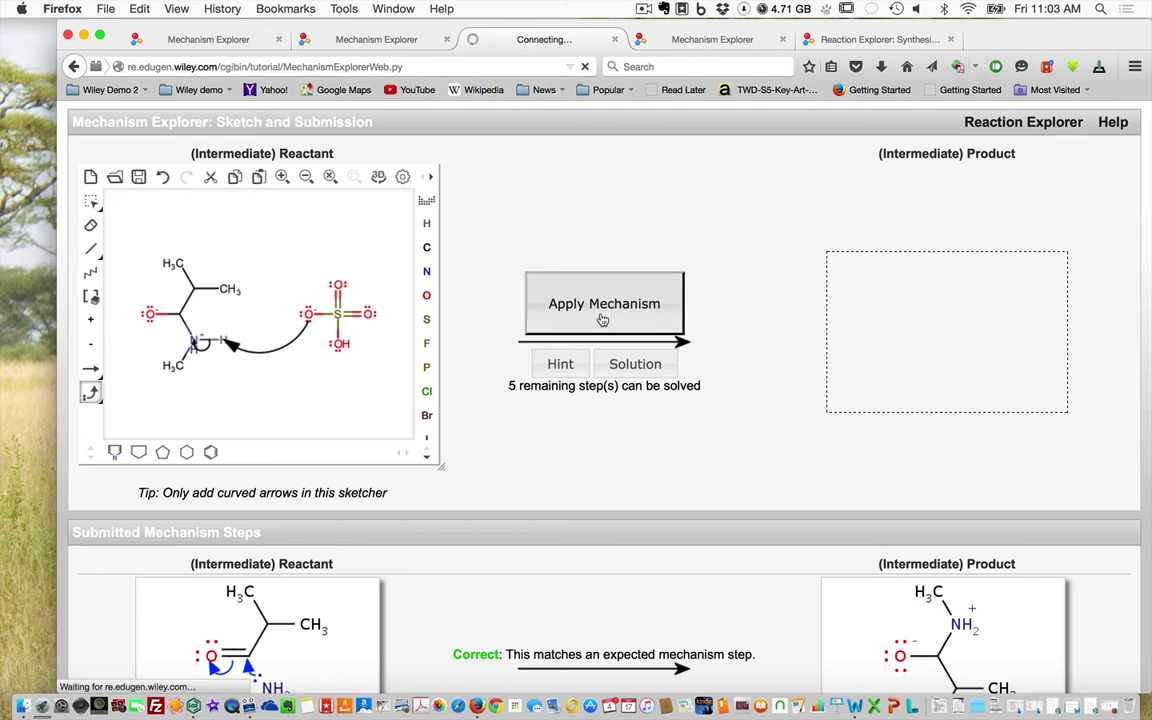
- Switch to the diester and ethoxide exercise and draw a two-electron arrow from the ethoxide oxygen to the explicit alpha hydrogen
{"action": "left_click", "coordinate": [710, 40]}
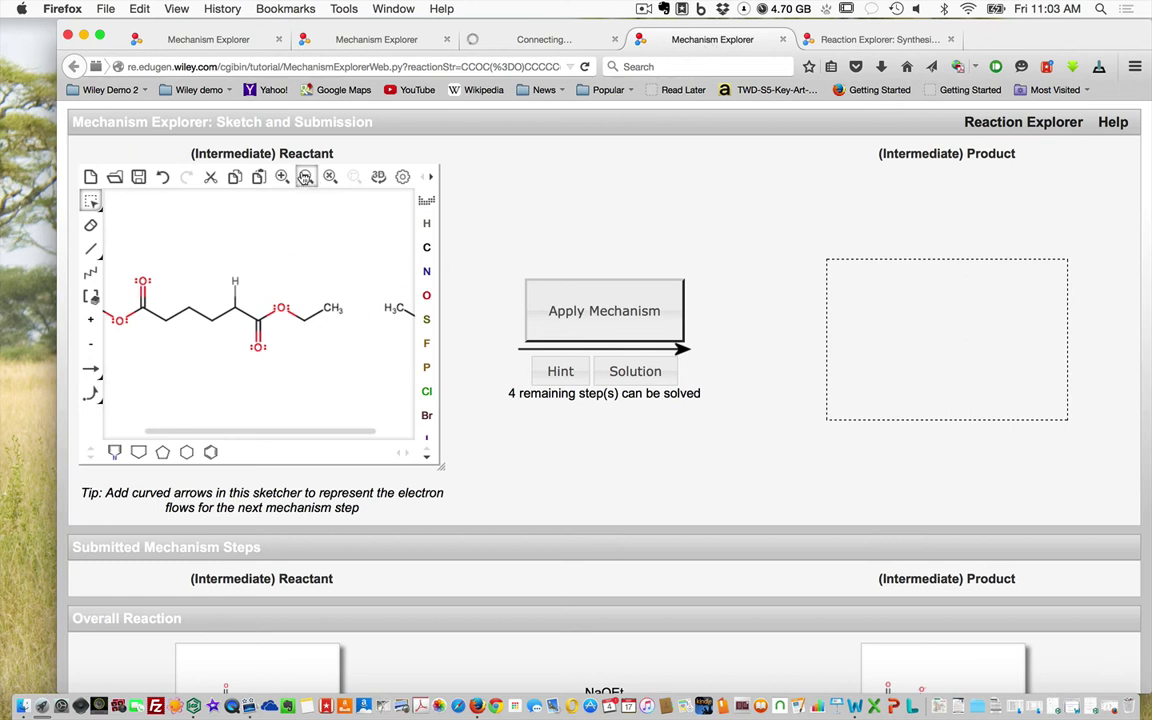
{"action": "left_click", "coordinate": [305, 177]}
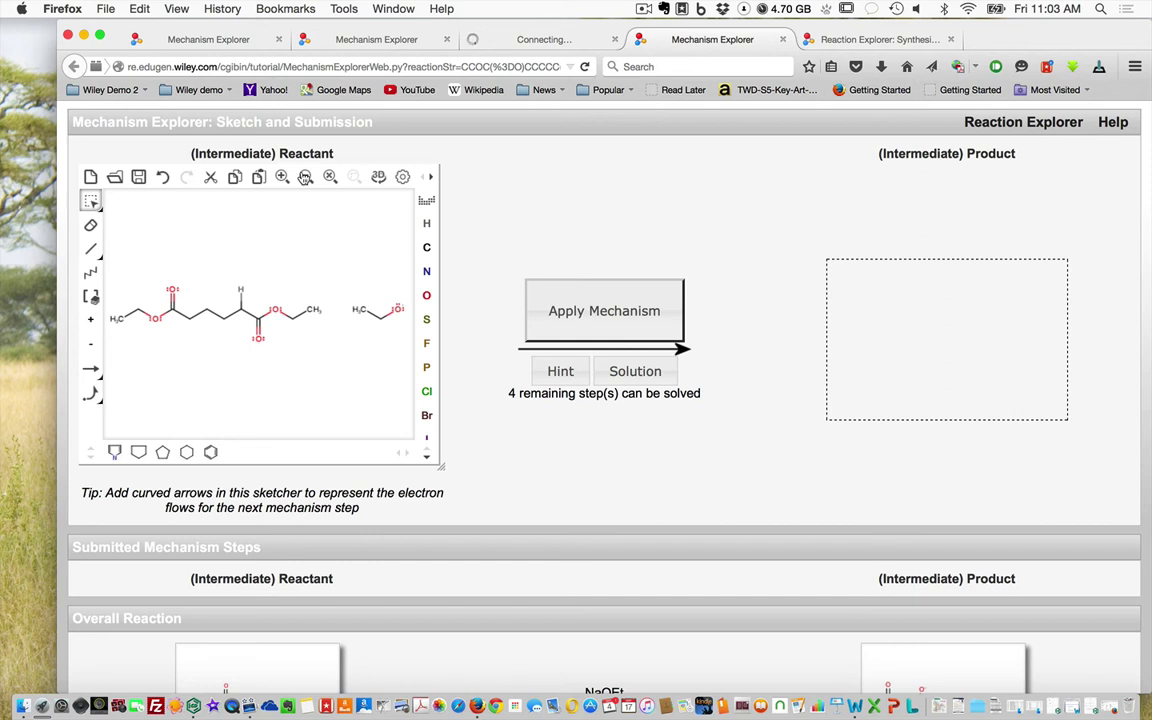
{"action": "left_click", "coordinate": [93, 398]}
{"action": "left_click", "coordinate": [115, 418]}
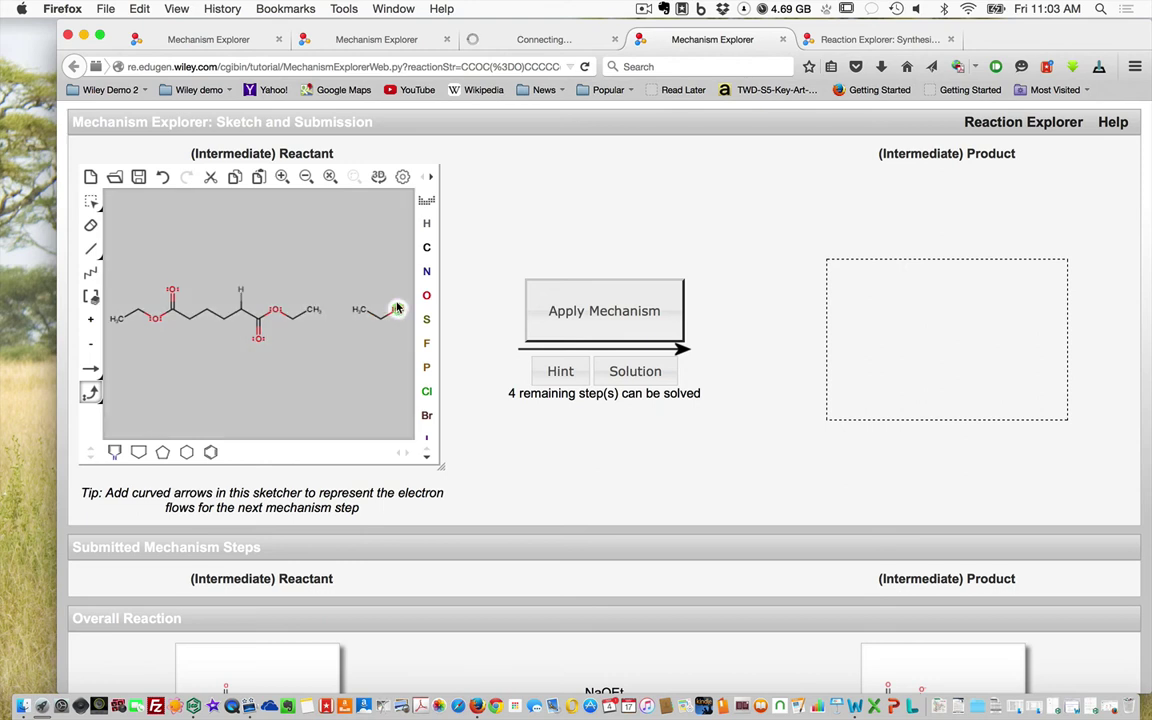
{"action": "left_click_drag", "start_coordinate": [397, 310], "coordinate": [242, 291]}
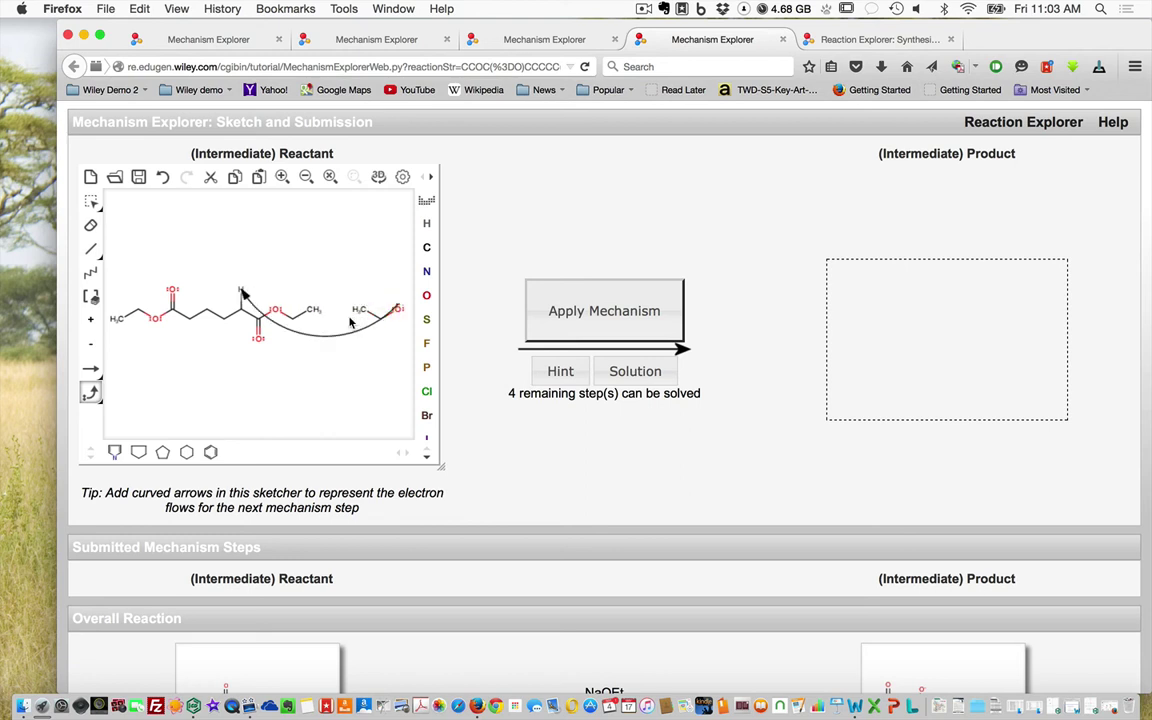
- Add arrows from the alpha C–H bond to the adjacent C–C bond and from the ester C=O bond to its oxygen, and apply the mechanism
{"action": "left_click", "coordinate": [249, 313]}
{"action": "left_click", "coordinate": [258, 334]}
{"action": "left_click", "coordinate": [393, 314]}
{"action": "left_click", "coordinate": [261, 343]}
{"action": "left_click", "coordinate": [261, 343]}
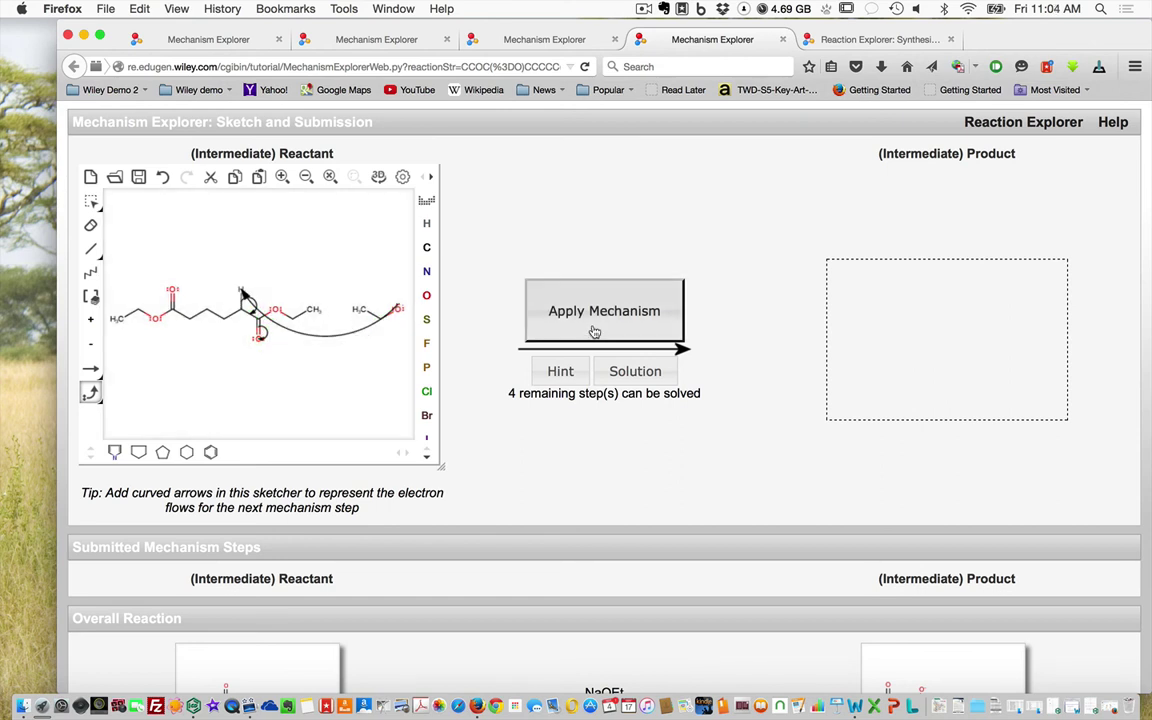
{"action": "left_click", "coordinate": [598, 325]}
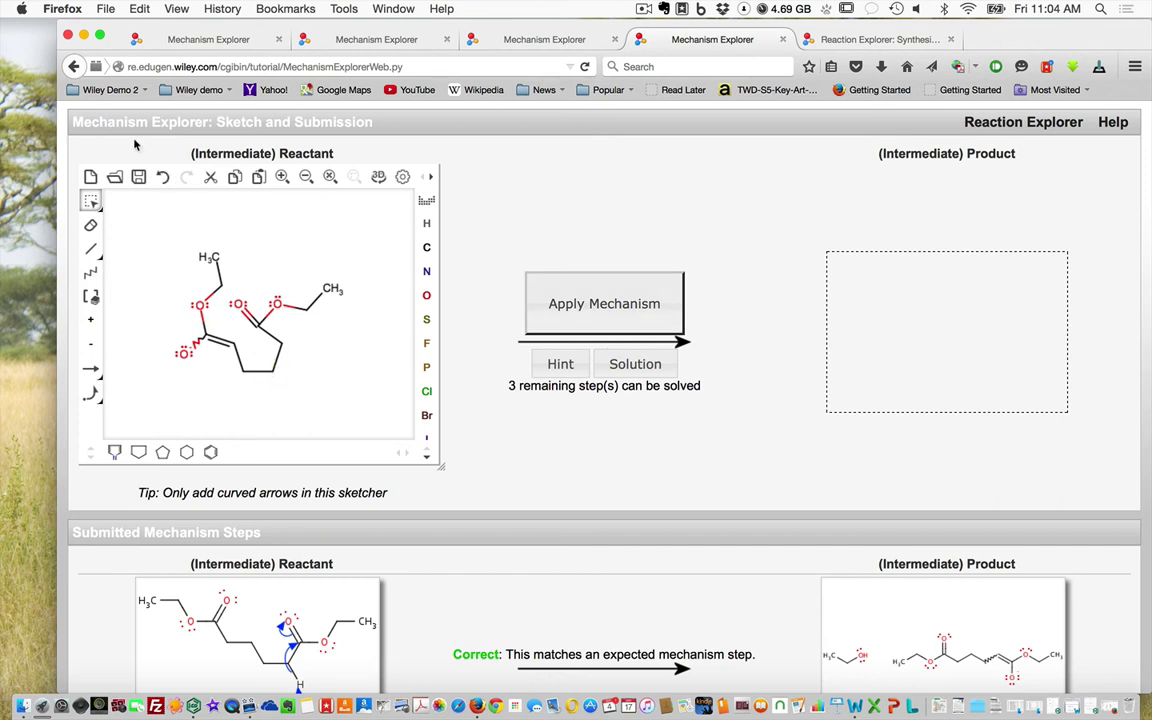
- Return to the diester's initial step and apply arrows from the ethoxide oxygen to the alpha hydrogen and from the C–H bond to the alpha carbon
{"action": "left_click", "coordinate": [74, 67]}
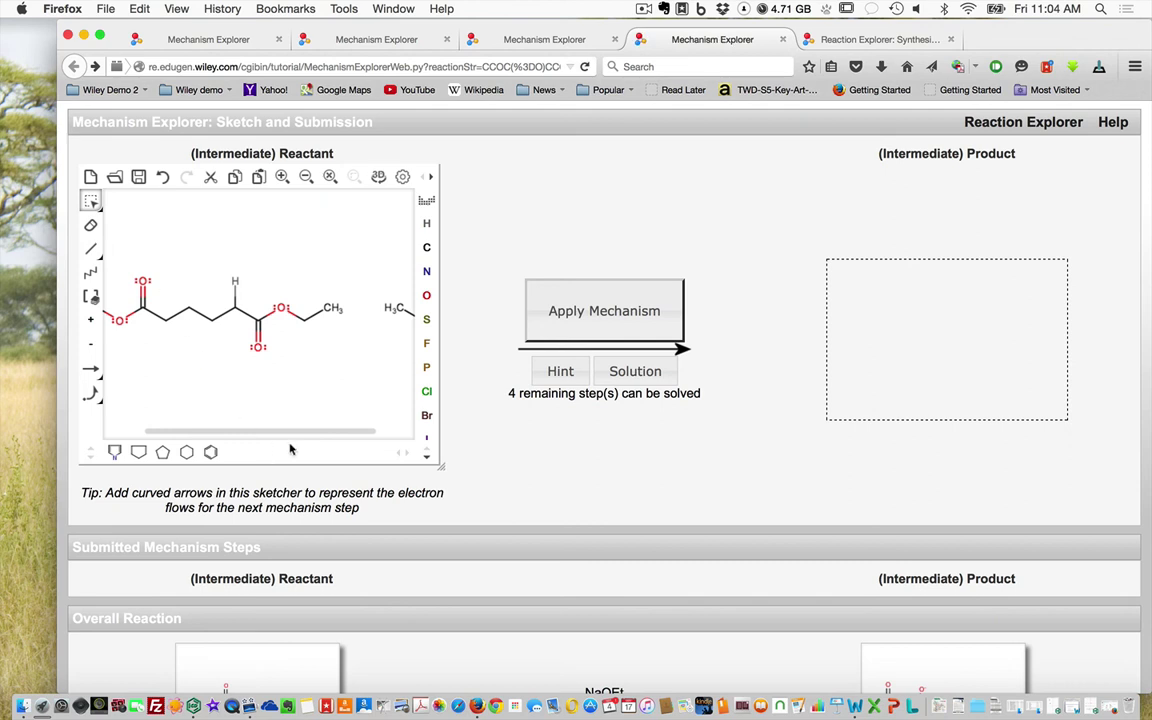
{"action": "scroll", "coordinate": [265, 388], "scroll_direction": "right", "scroll_amount": 2}
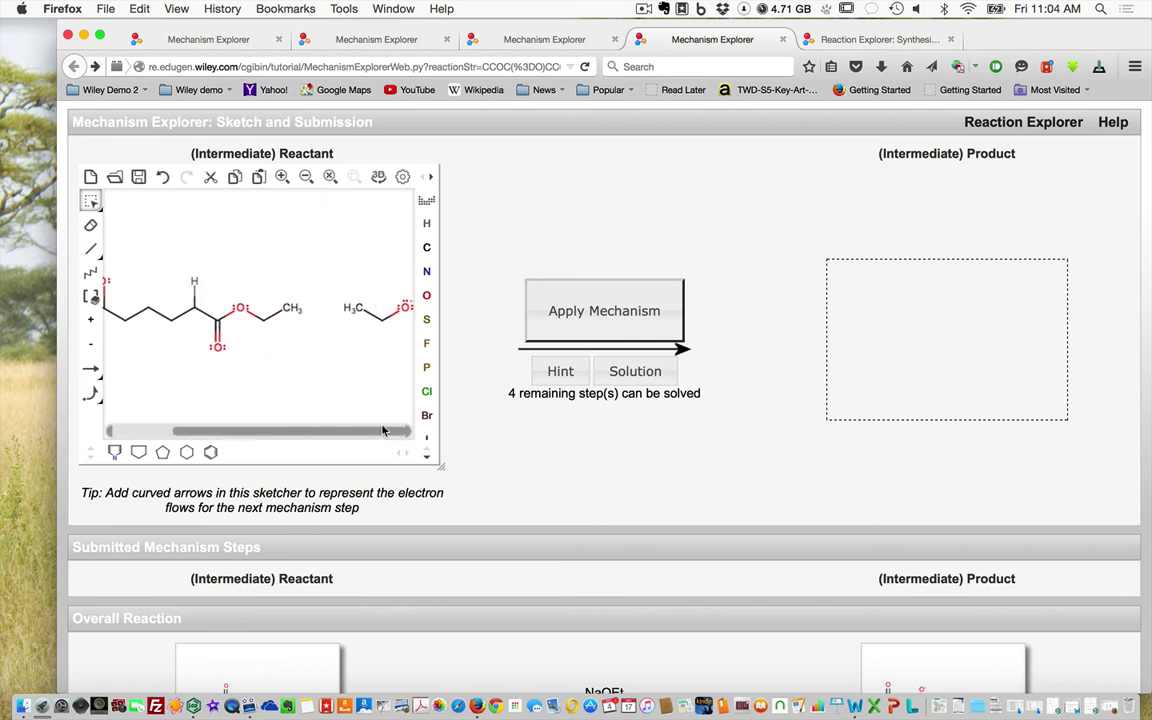
{"action": "left_click", "coordinate": [91, 393]}
{"action": "left_click", "coordinate": [96, 401]}
{"action": "left_click", "coordinate": [114, 419]}
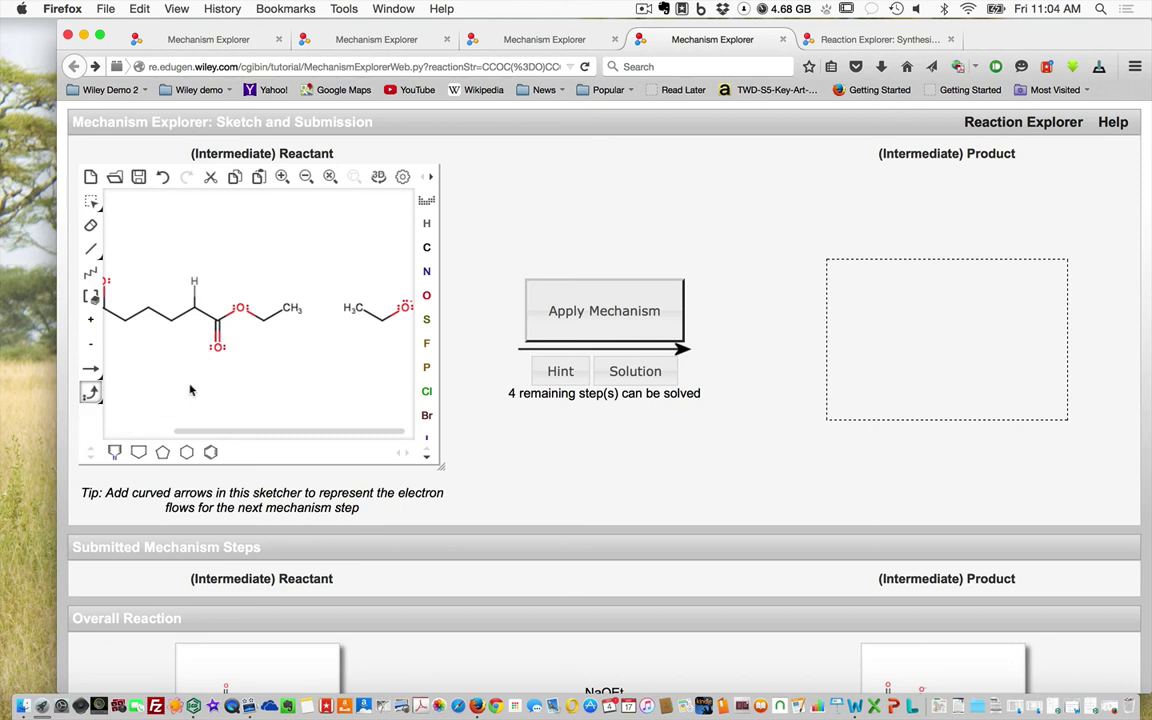
{"action": "left_click", "coordinate": [405, 305]}
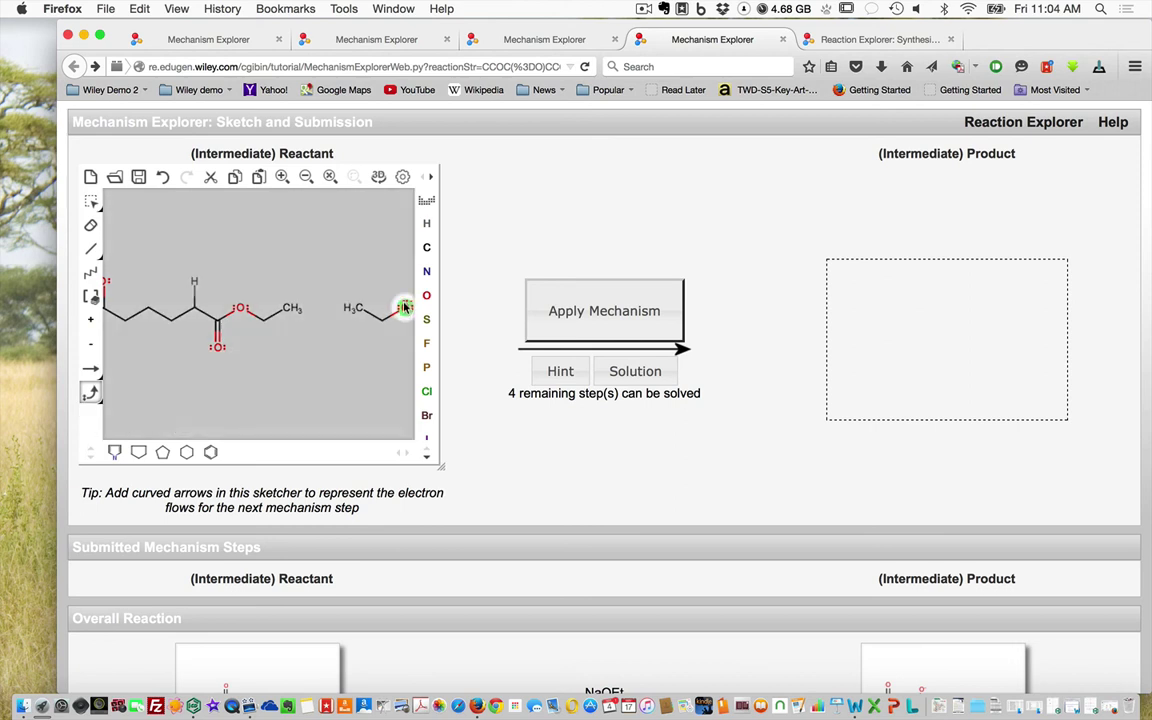
{"action": "left_click", "coordinate": [405, 309]}
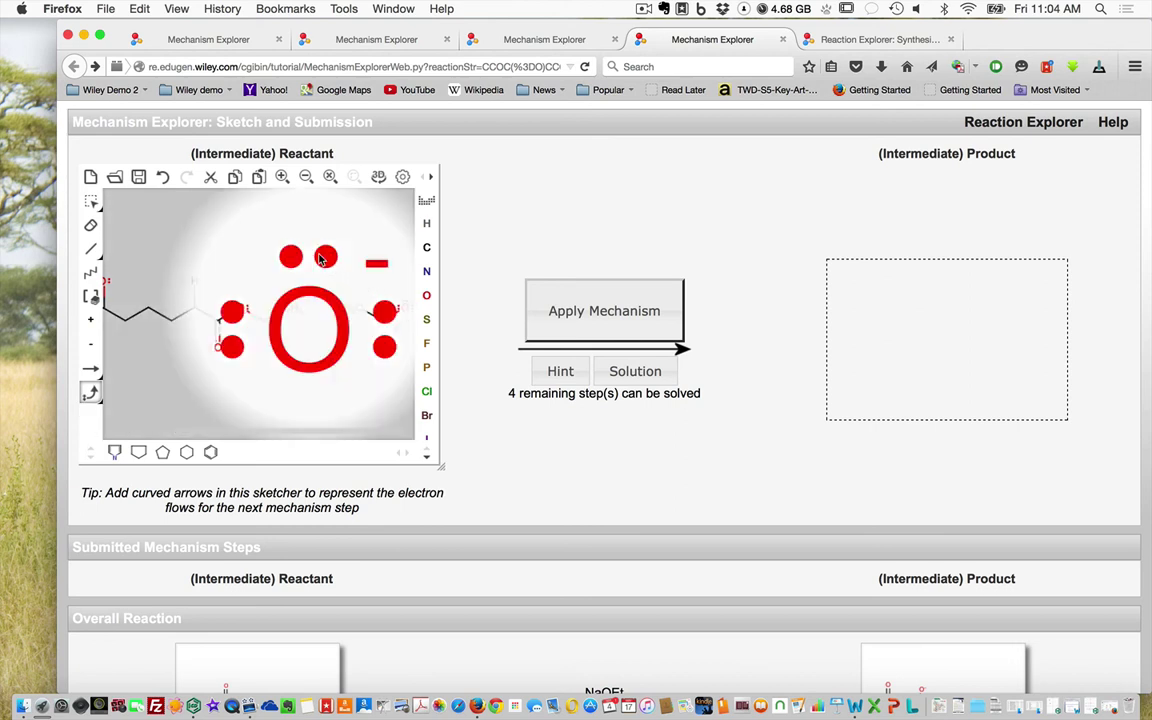
{"action": "left_click", "coordinate": [289, 236]}
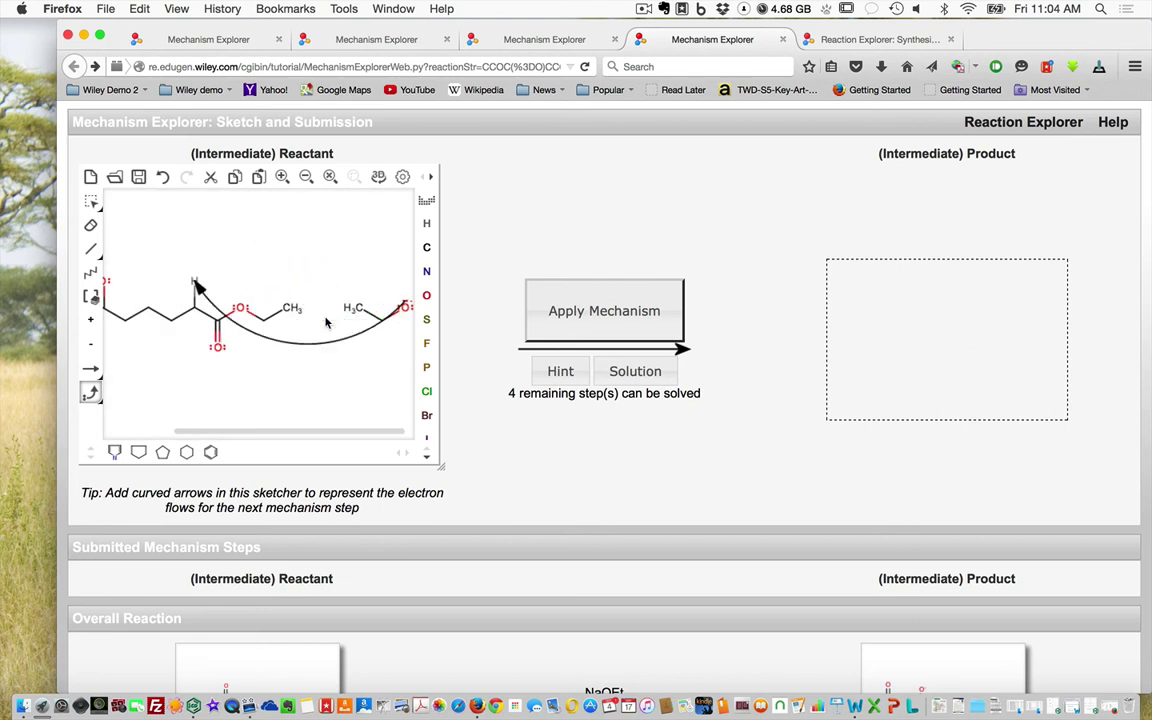
{"action": "left_click", "coordinate": [195, 288]}
{"action": "left_click", "coordinate": [587, 321]}
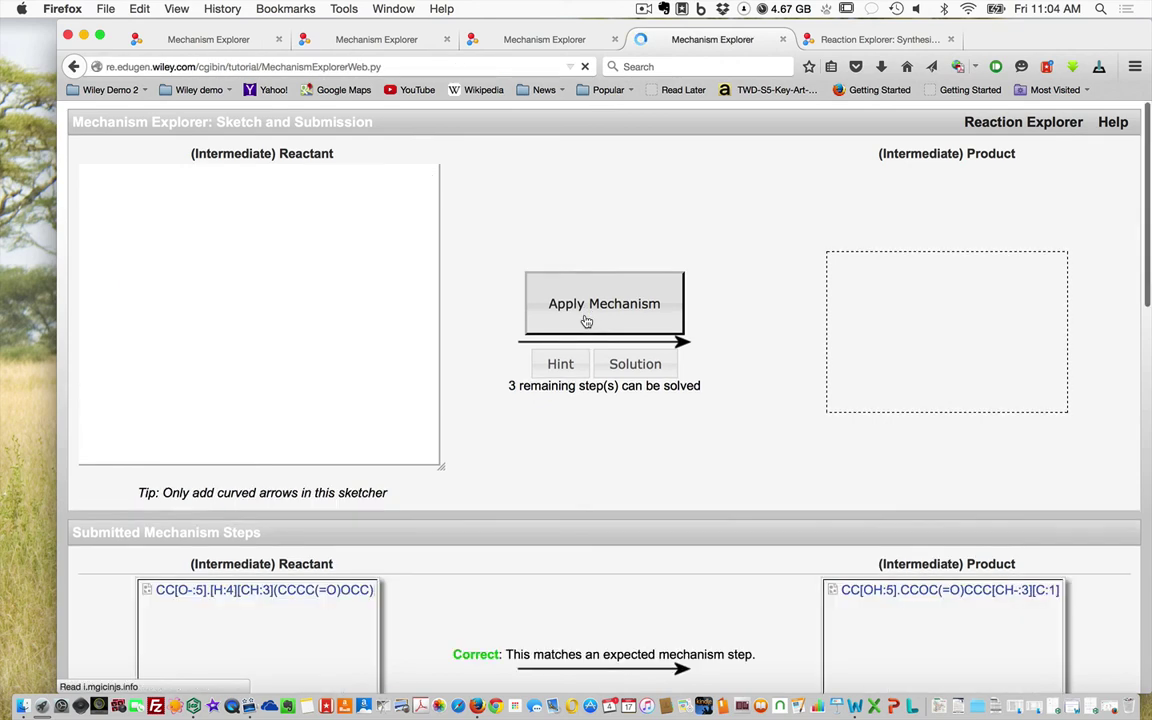
- Draw arrows from the enolate oxygen to its C–O bond and from the C=C bond to the forming bond between alpha and ester carbonyl carbons
{"action": "scroll", "coordinate": [720, 640], "scroll_direction": "down", "scroll_amount": 2}
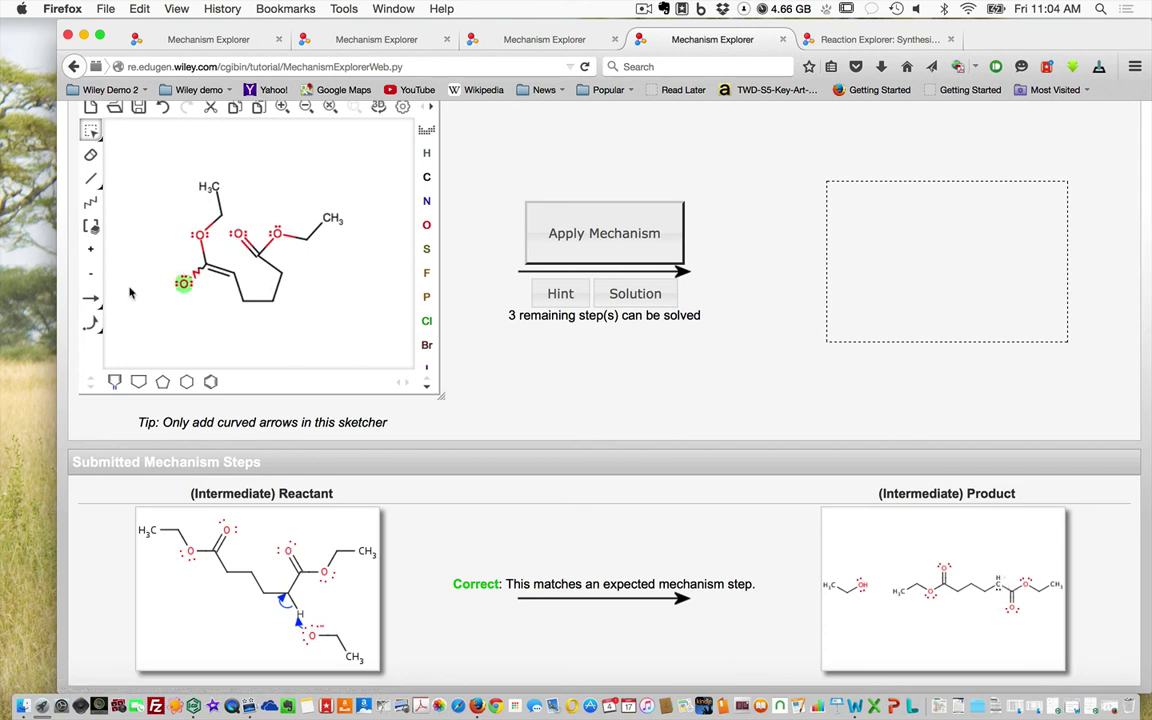
{"action": "left_click", "coordinate": [90, 323]}
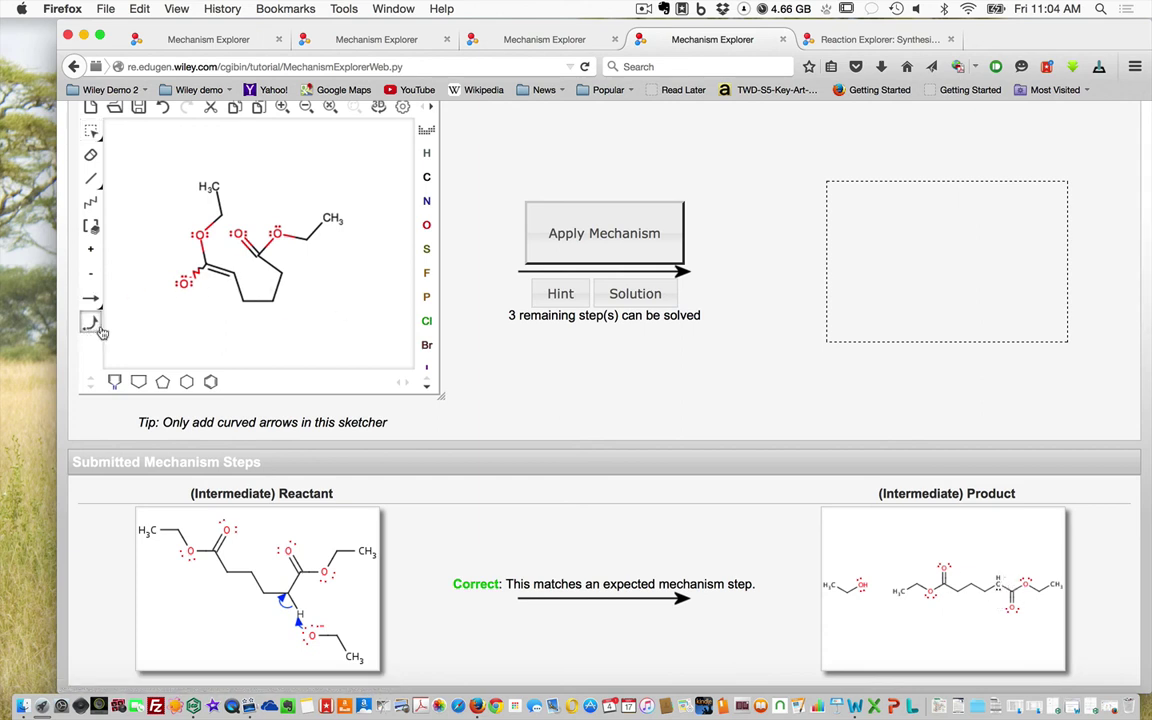
{"action": "left_click", "coordinate": [97, 329]}
{"action": "left_click", "coordinate": [116, 346]}
{"action": "left_click", "coordinate": [195, 272]}
{"action": "left_click", "coordinate": [219, 273]}
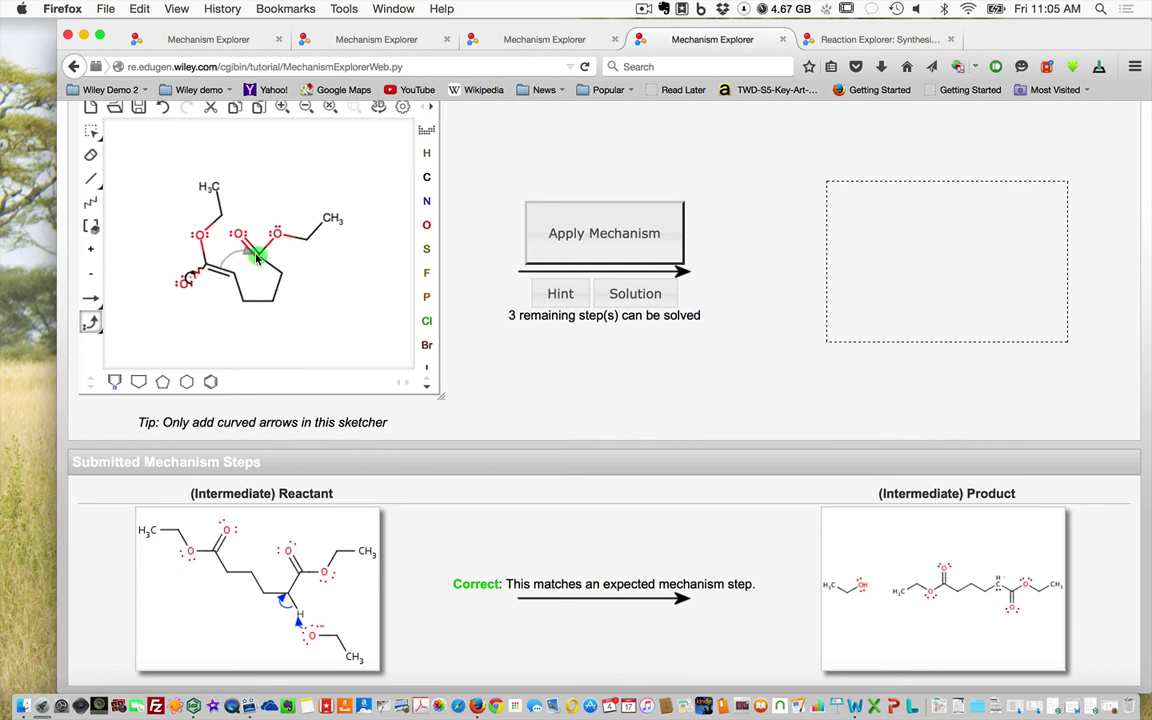
{"action": "left_click_drag", "start_coordinate": [256, 258], "coordinate": [257, 262]}
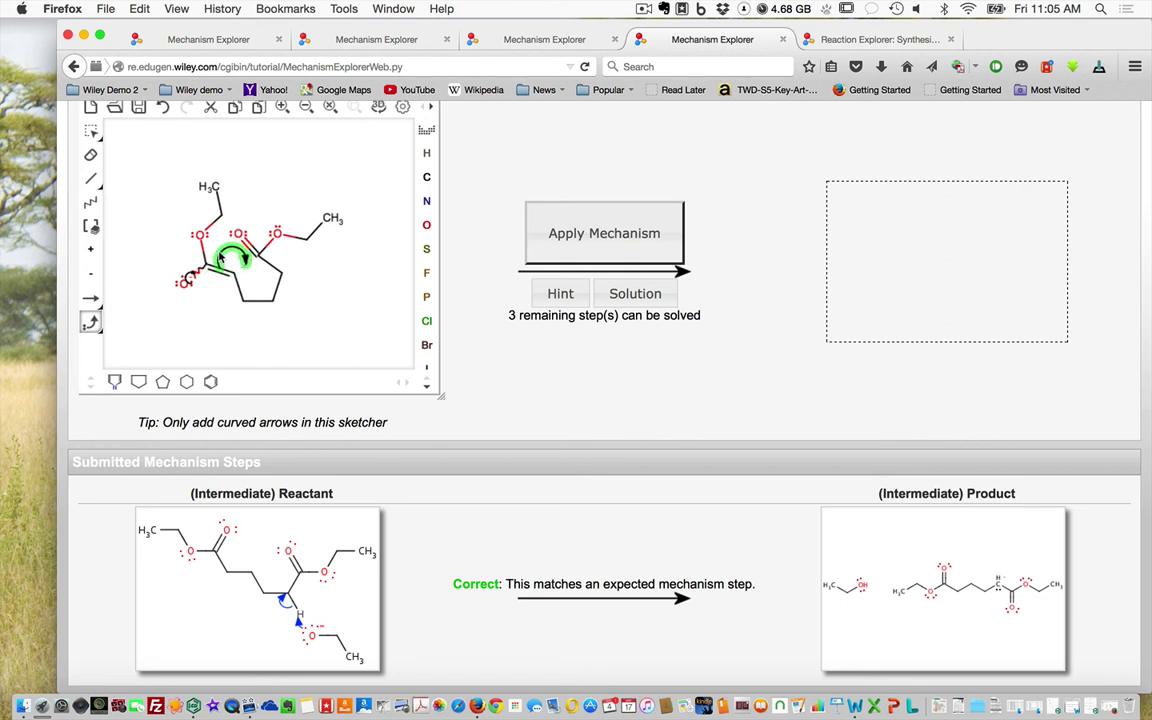
{"action": "left_click_drag", "start_coordinate": [241, 252], "coordinate": [220, 253]}
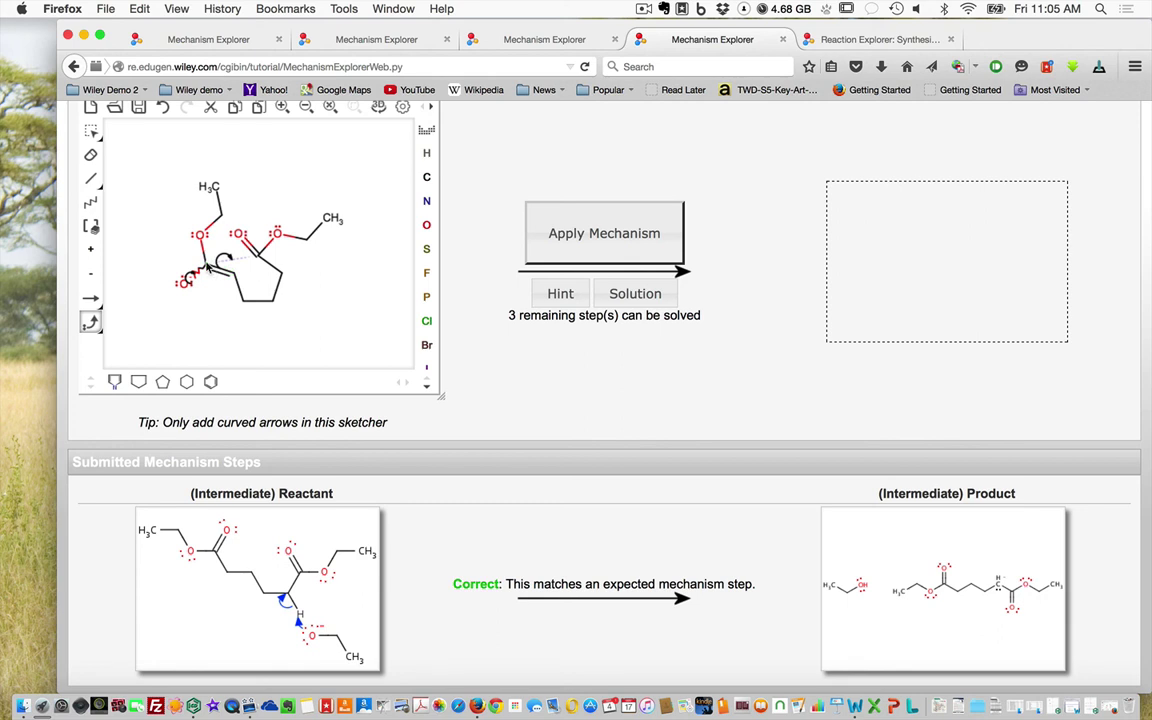
- Add an arrow from the attacked ester's C=O bond to its oxygen and apply the mechanism
{"action": "left_click", "coordinate": [220, 259]}
{"action": "left_click", "coordinate": [240, 233]}
{"action": "mouse_move", "coordinate": [255, 250]}
{"action": "left_mouse_down"}
{"action": "mouse_move", "coordinate": [240, 230]}
{"action": "mouse_move", "coordinate": [282, 233]}
{"action": "left_mouse_up"}
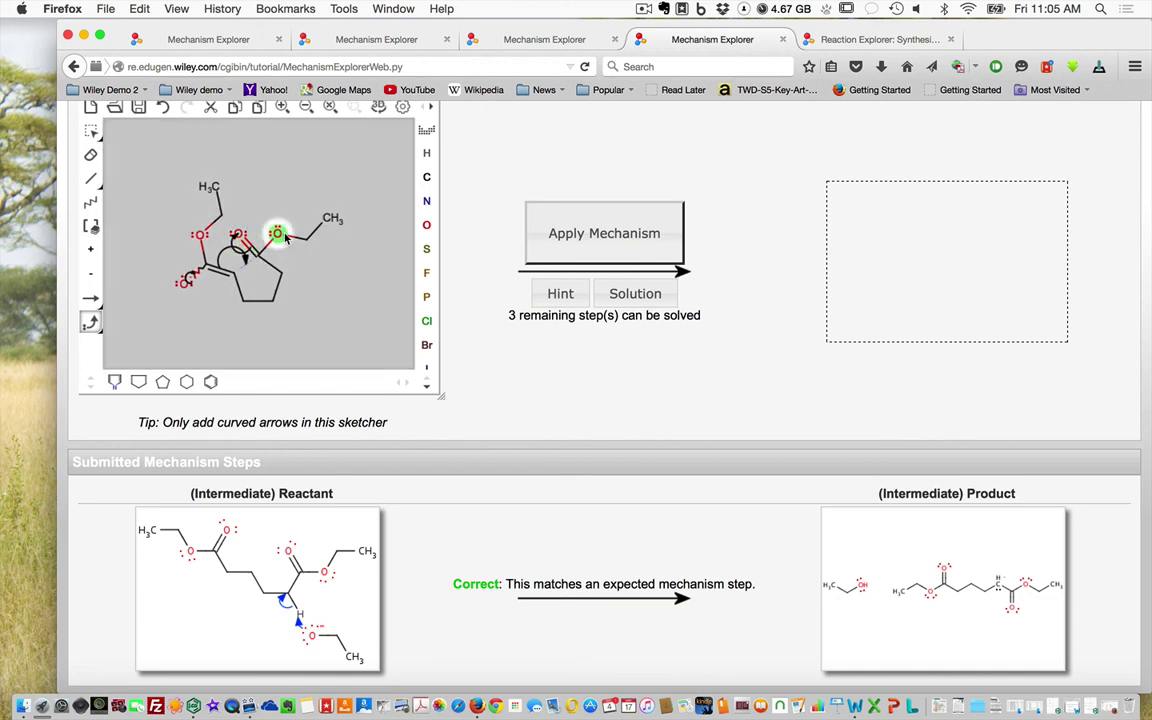
{"action": "left_click", "coordinate": [565, 238]}
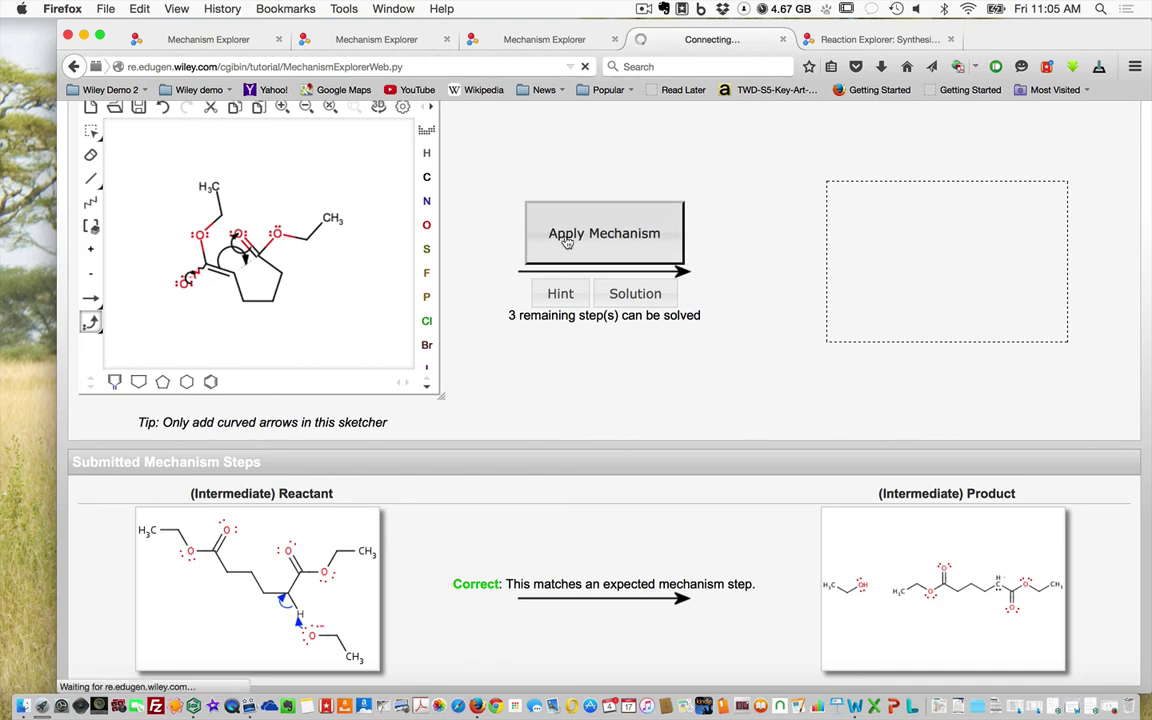